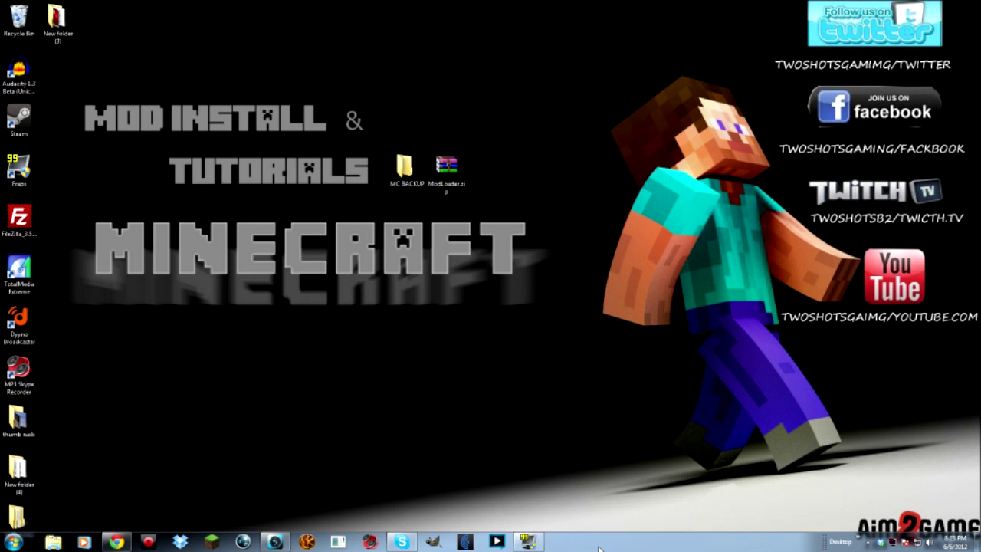
pyautogui.moveTo(406, 170)
pyautogui.mouseDown()
pyautogui.moveTo(416, 167)
pyautogui.moveTo(406, 169)
pyautogui.mouseUp()
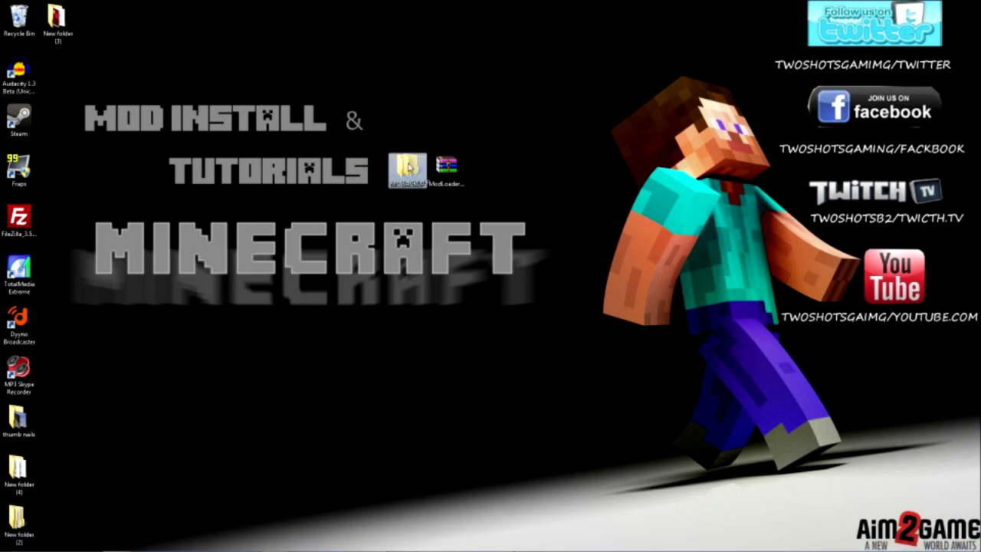
pyautogui.rightClick(403, 130)
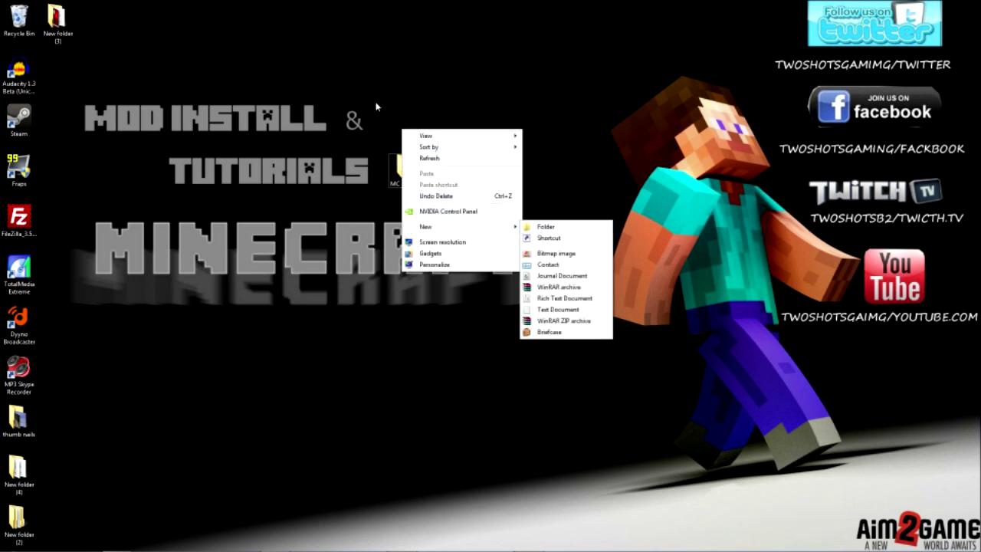
pyautogui.click(409, 170)
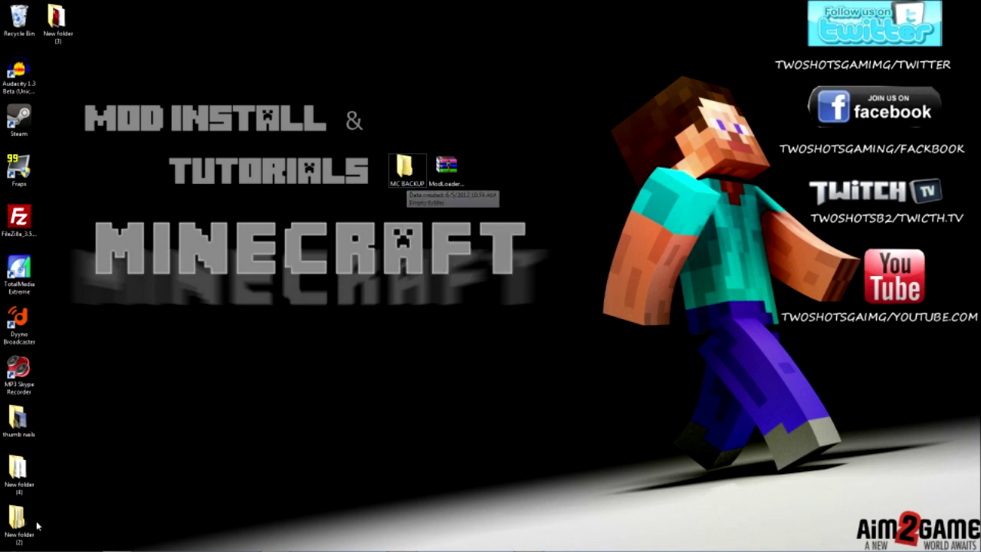
# Search the computer for %APPDATA%, open the Roaming folder and go into its .minecraft folder.
pyautogui.click(15, 542)
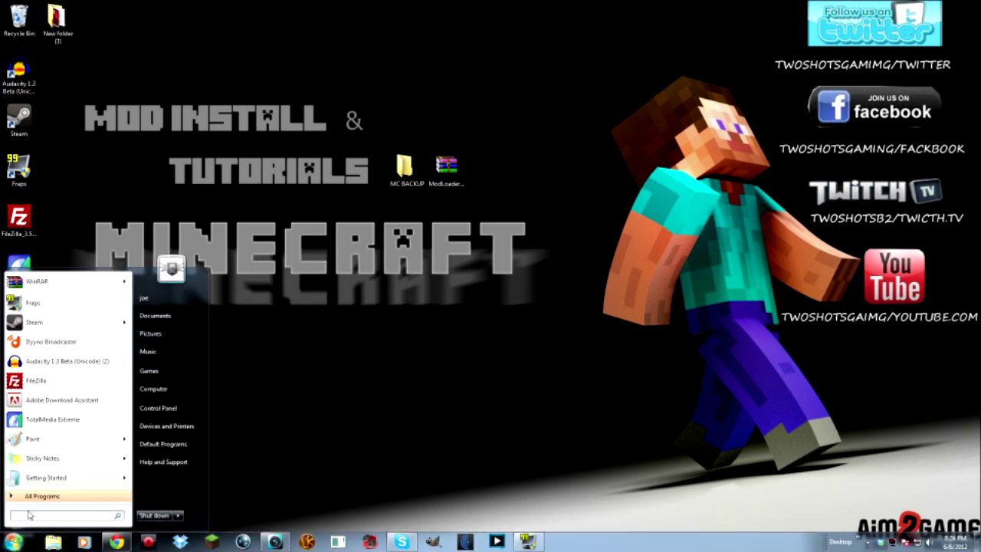
pyautogui.write('sAPPDAT')
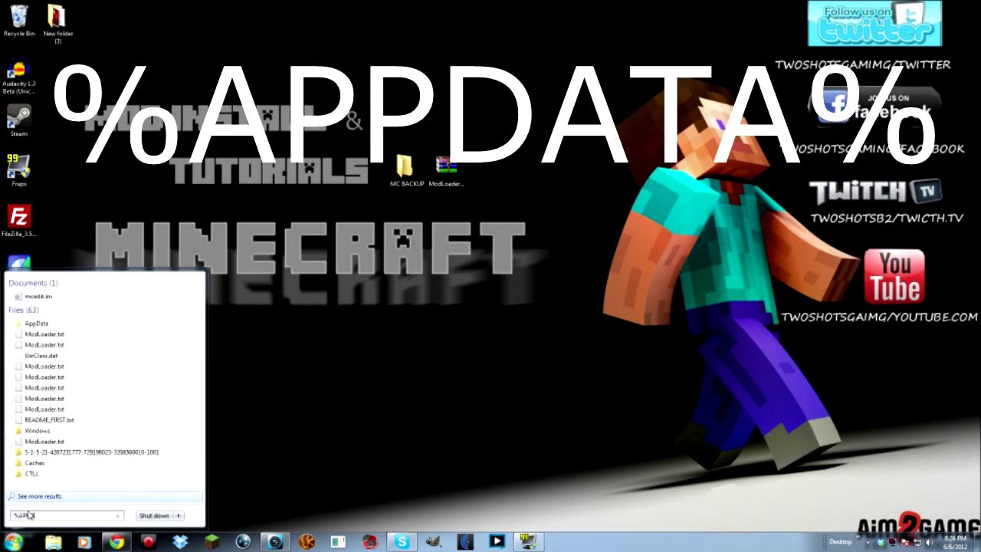
pyautogui.write('A%')
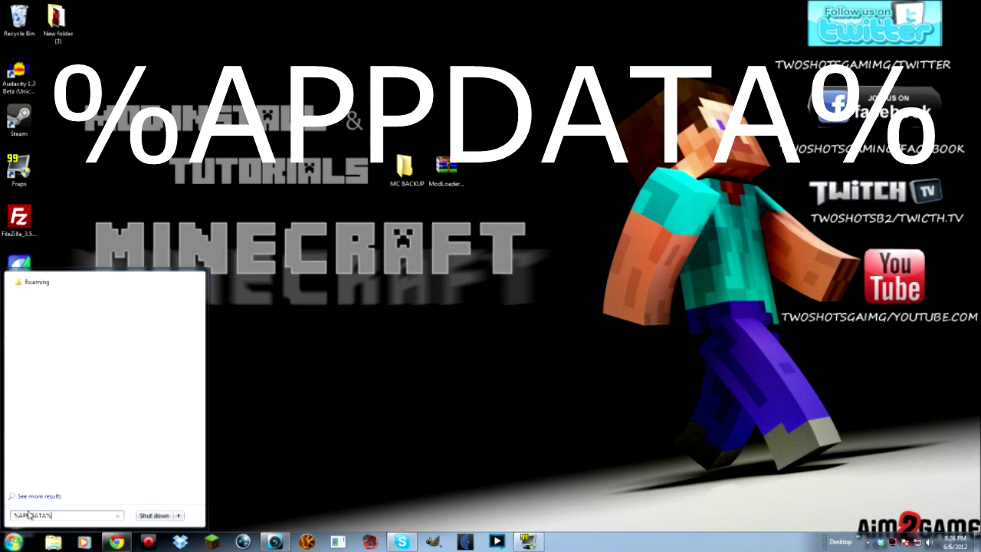
pyautogui.click(35, 283)
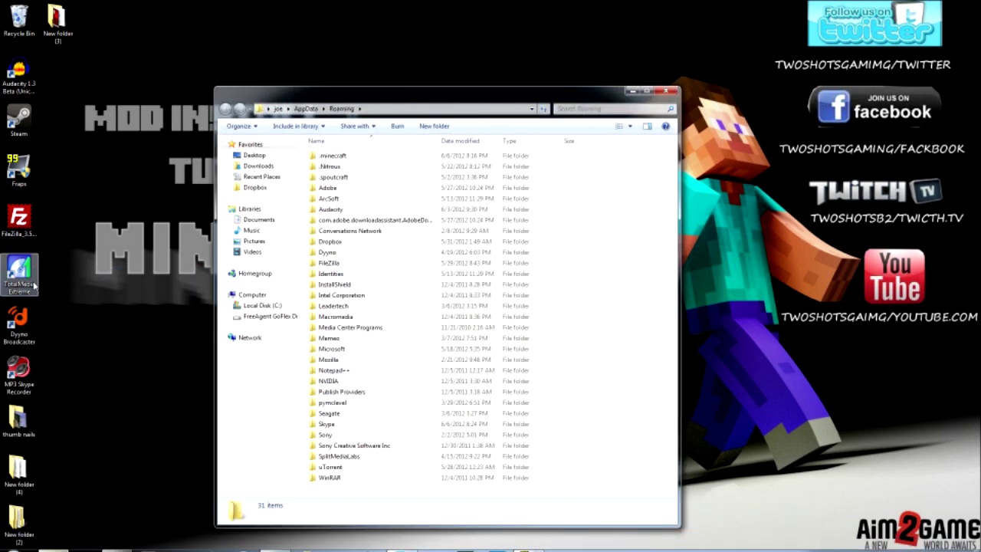
pyautogui.click(336, 157)
pyautogui.doubleClick(336, 158)
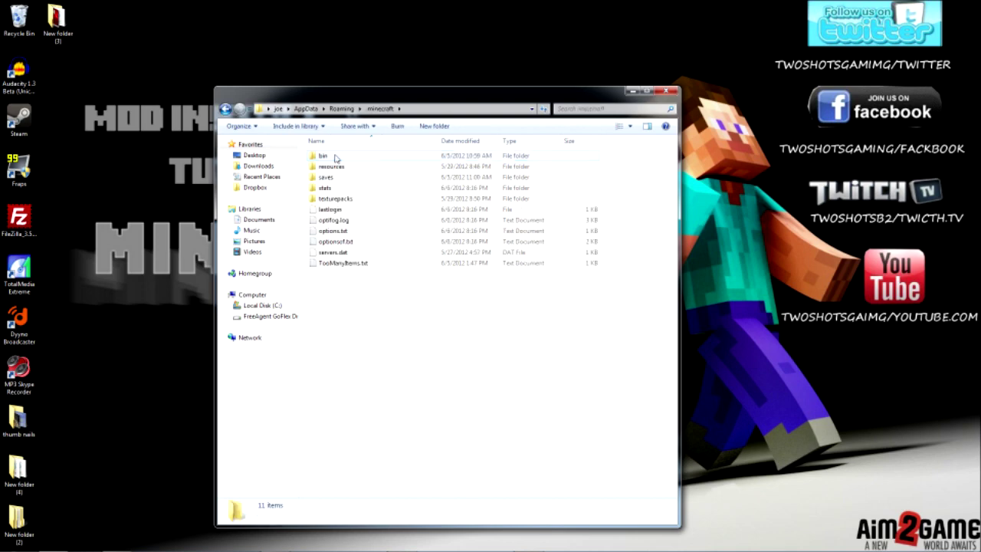
# Open the MC BACKUP desktop folder beside the .minecraft window and move all .minecraft contents into it.
pyautogui.moveTo(378, 96); pyautogui.dragTo(670, 59)
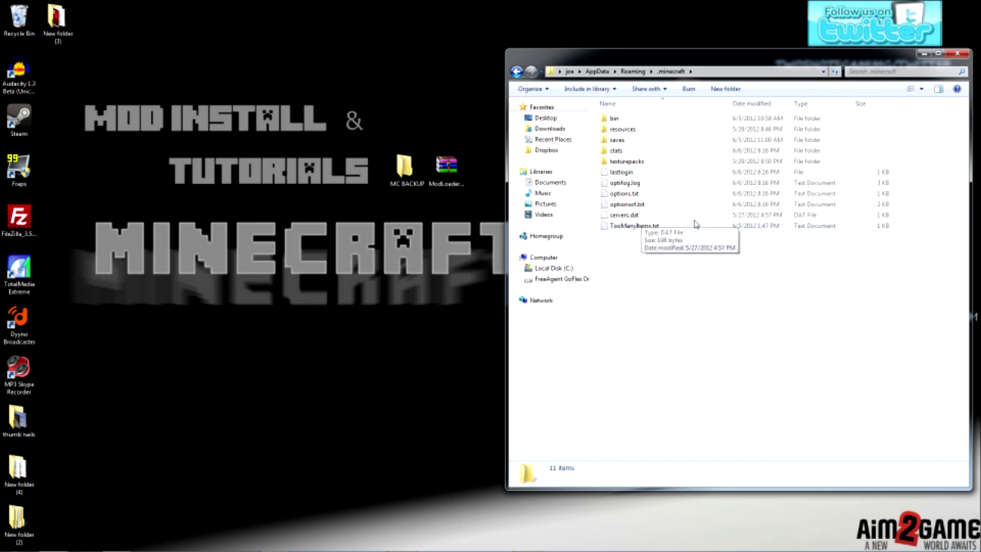
pyautogui.click(413, 169)
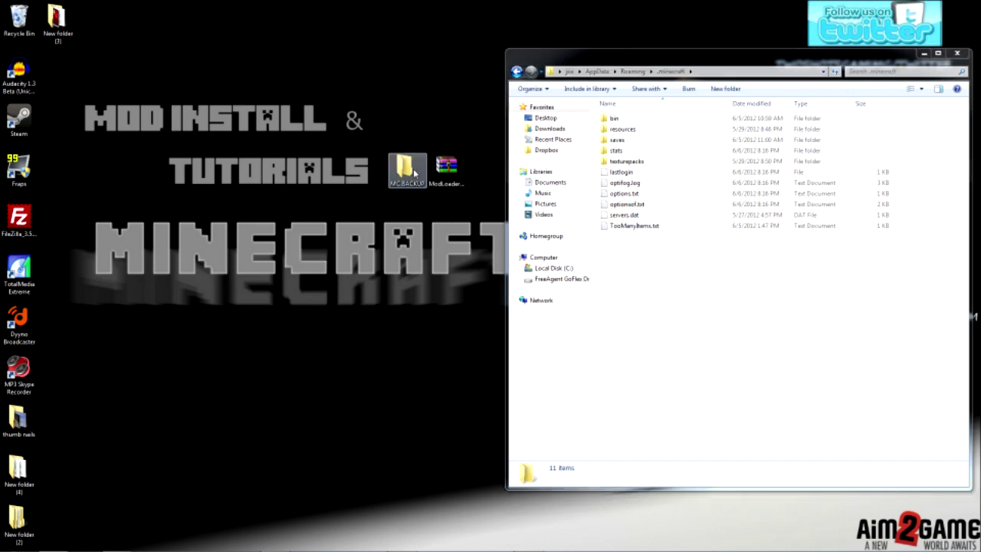
pyautogui.doubleClick(413, 169)
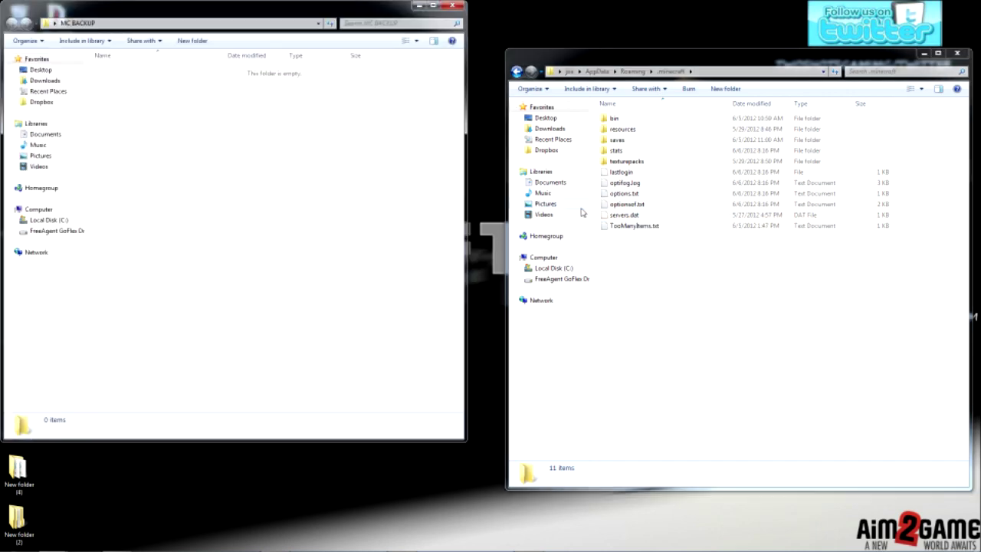
pyautogui.moveTo(616, 247); pyautogui.dragTo(636, 120)
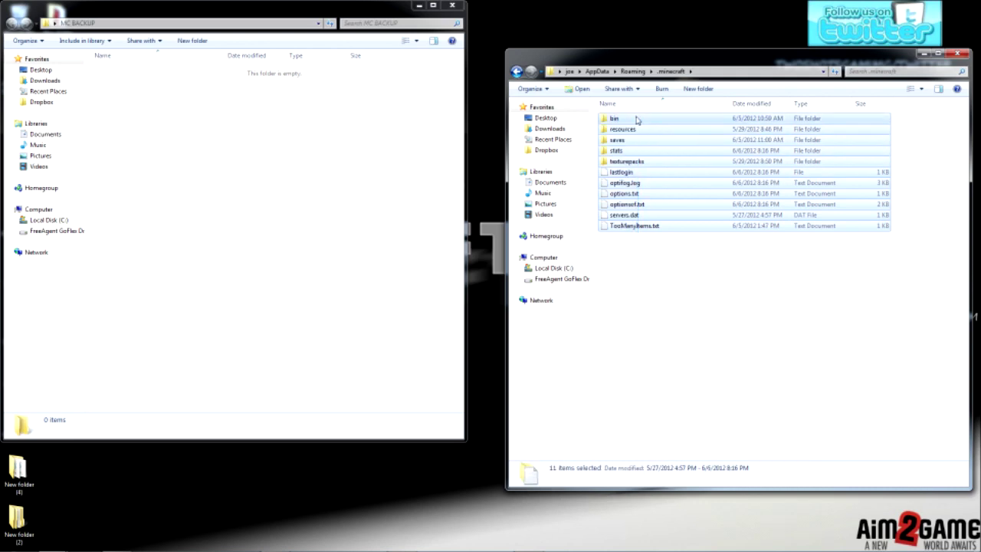
pyautogui.moveTo(707, 180); pyautogui.dragTo(145, 157)
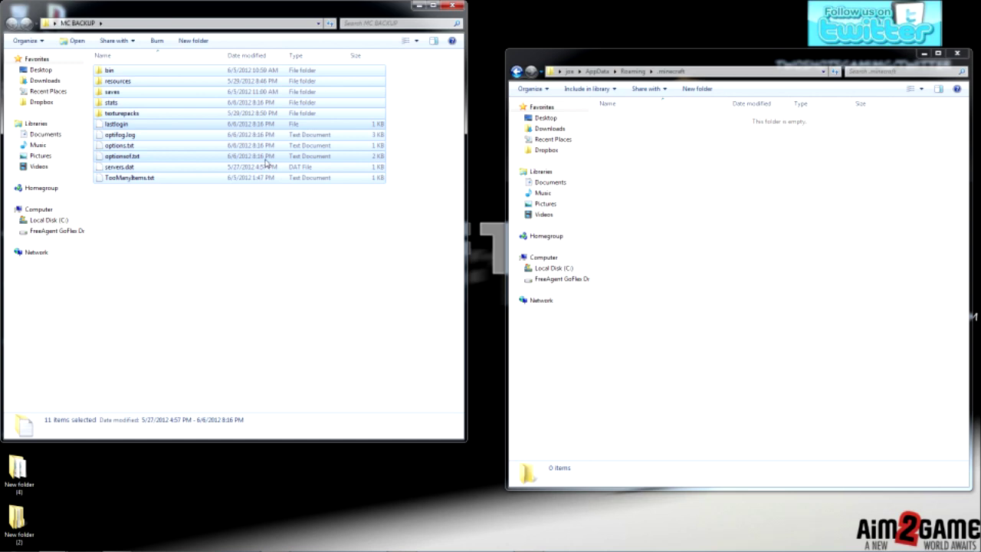
# Copy the lastlogin file from MC BACKUP into the .minecraft folder.
pyautogui.click(124, 127)
pyautogui.rightClick(121, 124)
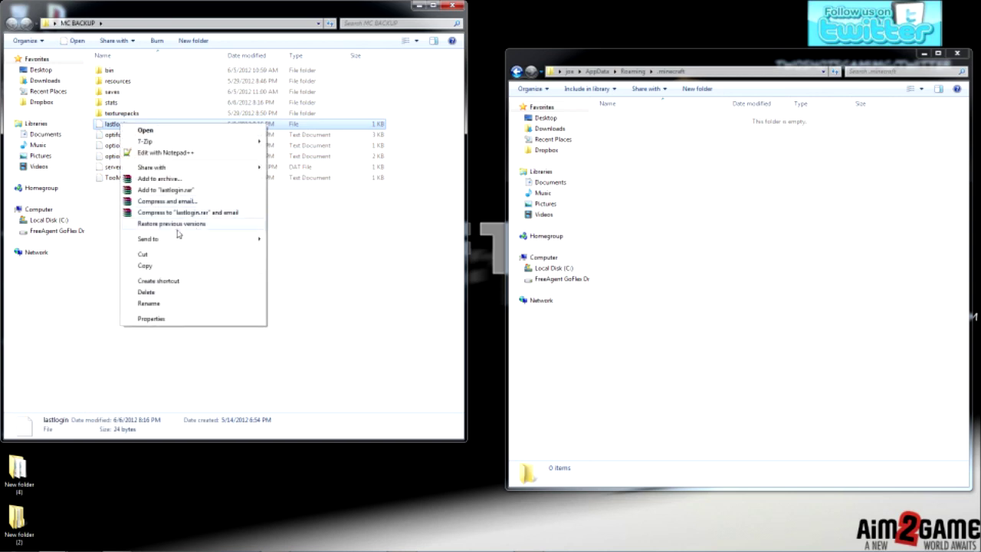
pyautogui.click(163, 267)
pyautogui.rightClick(668, 199)
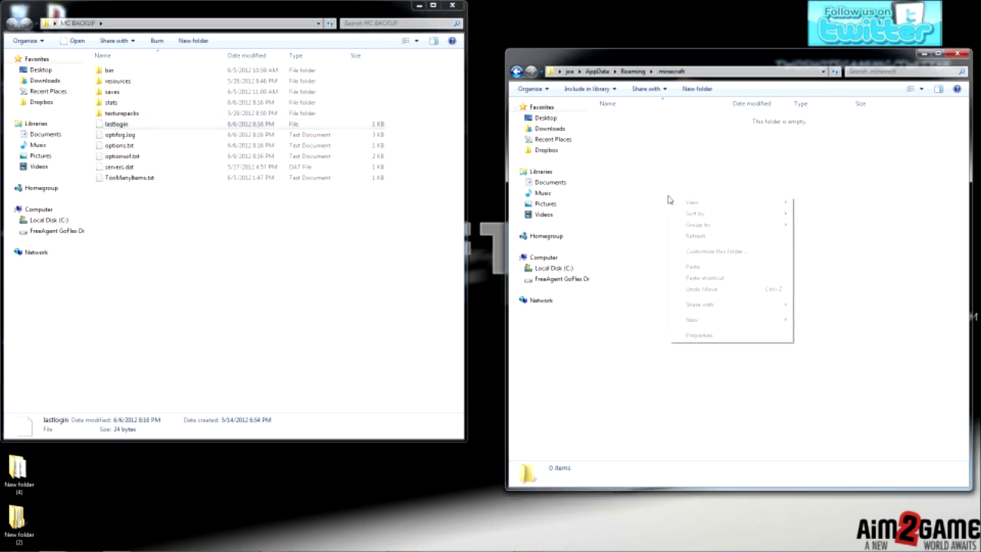
pyautogui.click(739, 268)
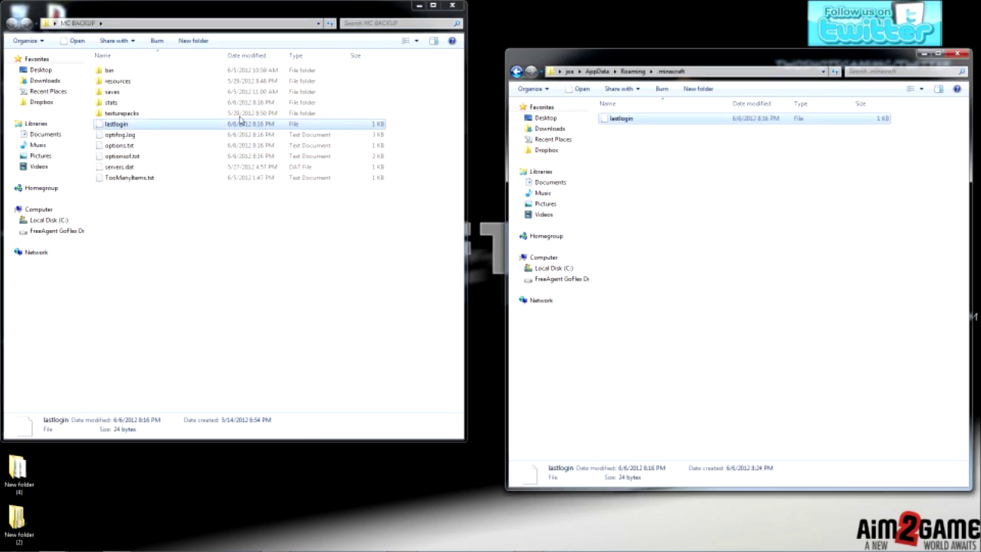
# Copy the saves folder from MC BACKUP into the .minecraft folder.
pyautogui.click(111, 92)
pyautogui.rightClick(112, 93)
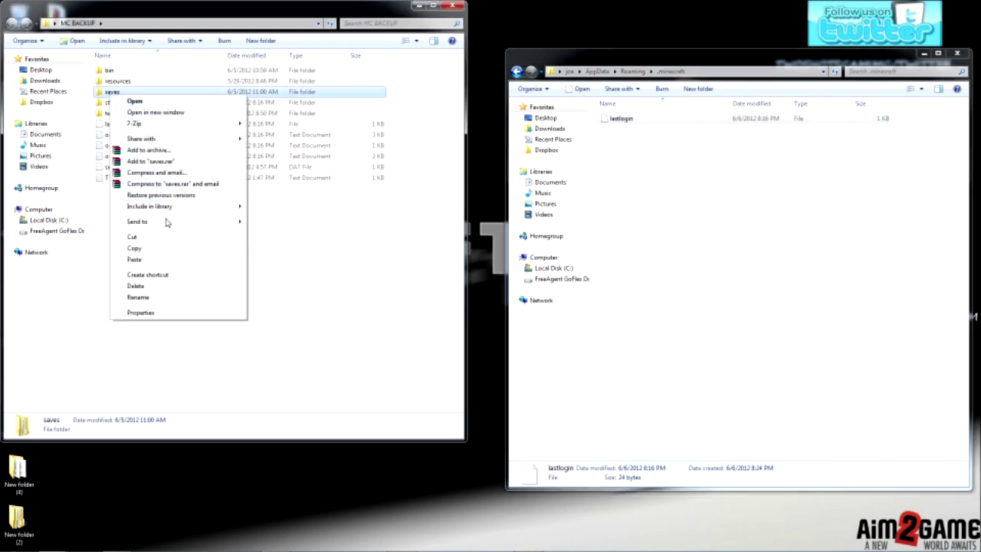
pyautogui.click(155, 249)
pyautogui.click(703, 160)
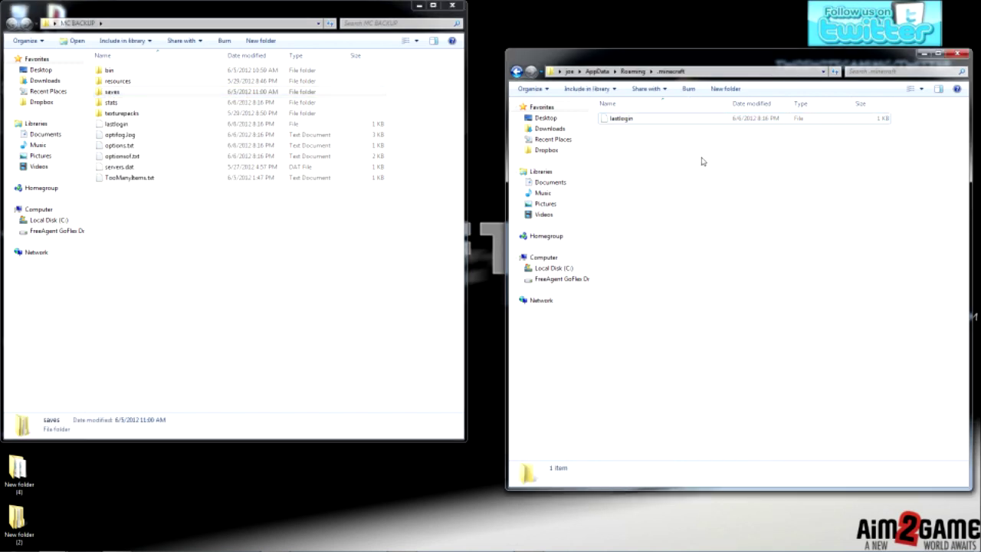
pyautogui.rightClick(703, 160)
pyautogui.click(726, 228)
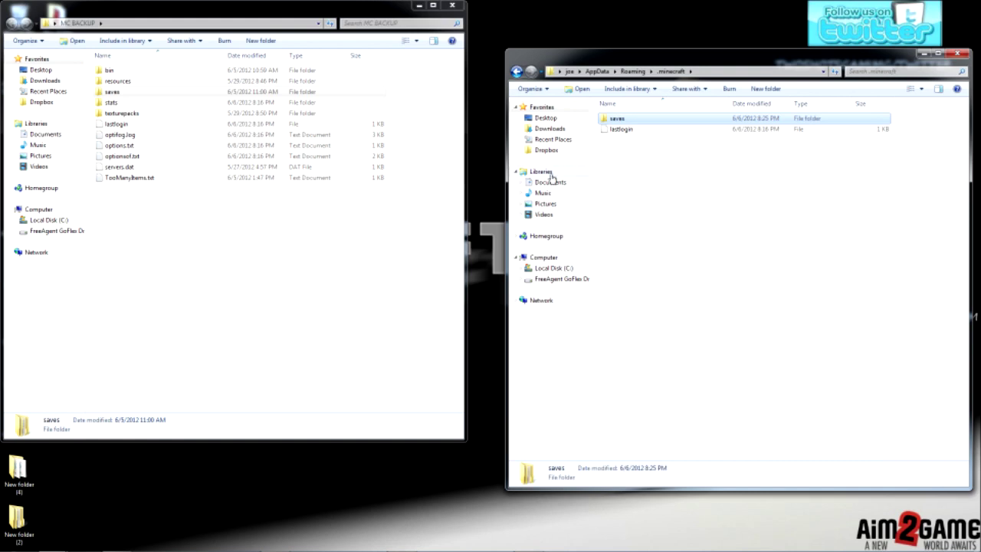
# Copy the servers.dat file from MC BACKUP into the .minecraft folder.
pyautogui.click(114, 169)
pyautogui.rightClick(115, 168)
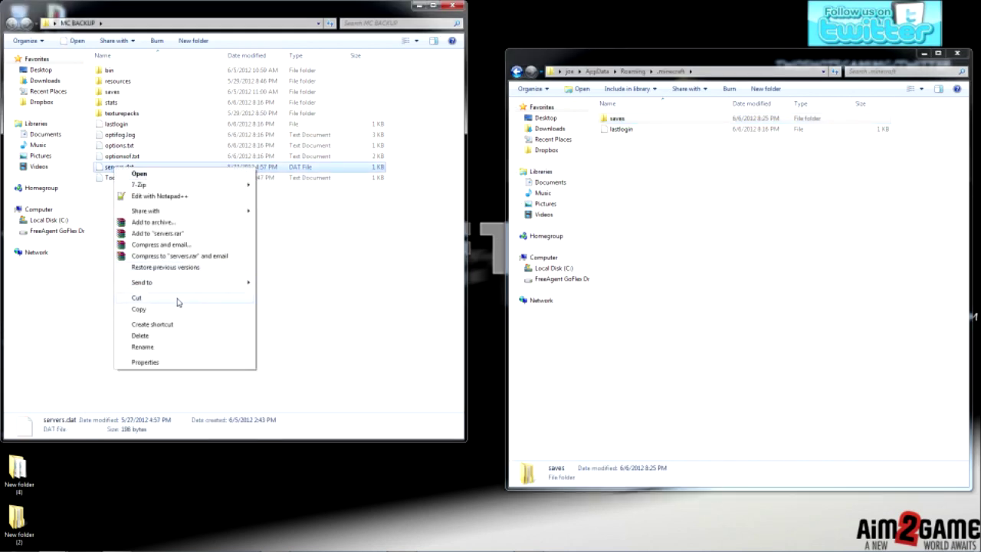
pyautogui.click(138, 308)
pyautogui.click(689, 242)
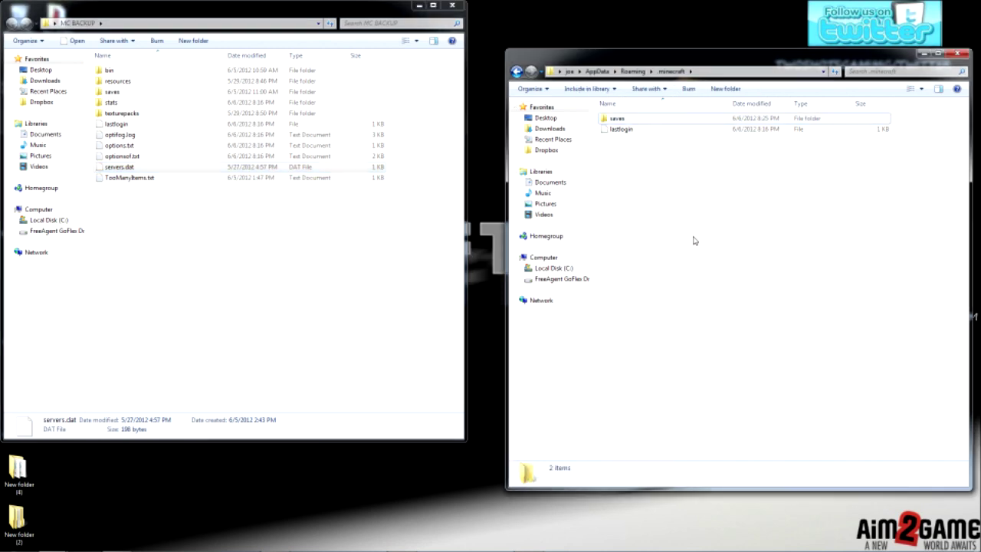
pyautogui.rightClick(693, 237)
pyautogui.click(743, 310)
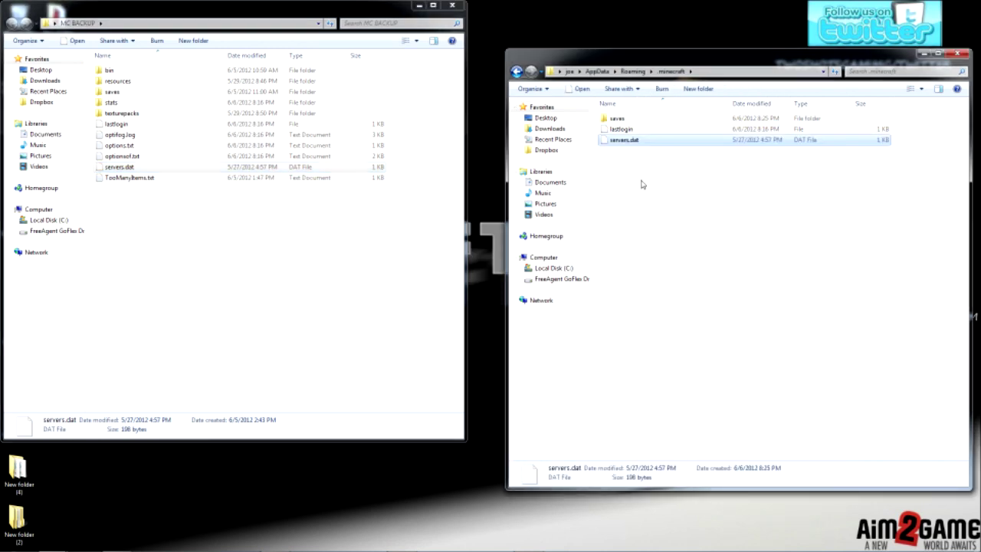
# Examine the contents of the saves folder in both .minecraft and MC BACKUP, returning to the parent folder each time.
pyautogui.doubleClick(617, 119)
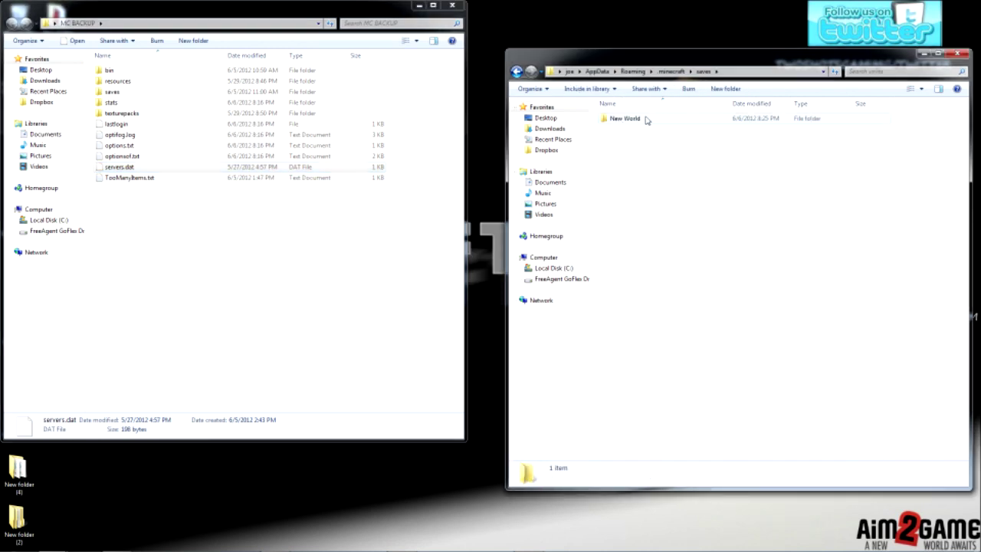
pyautogui.click(516, 72)
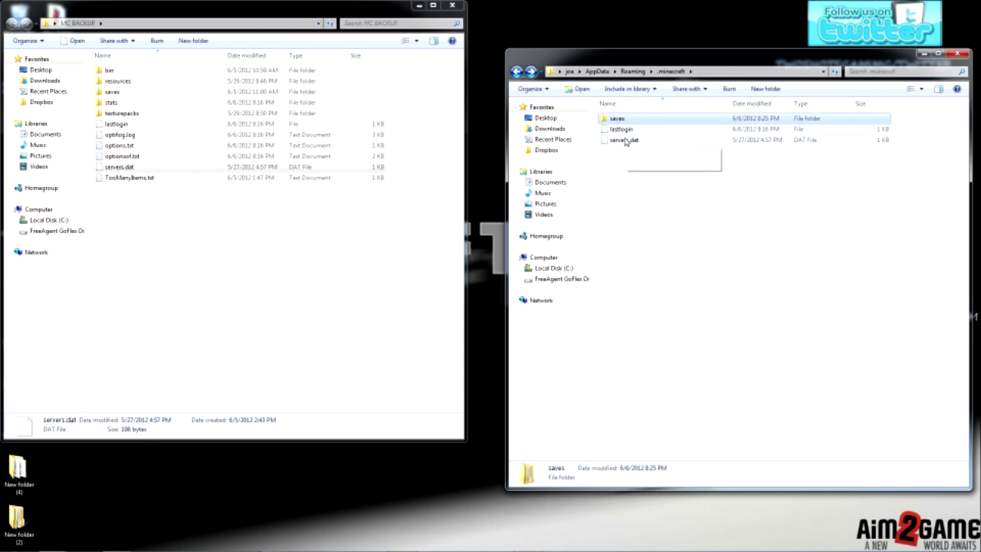
pyautogui.click(112, 92)
pyautogui.doubleClick(112, 92)
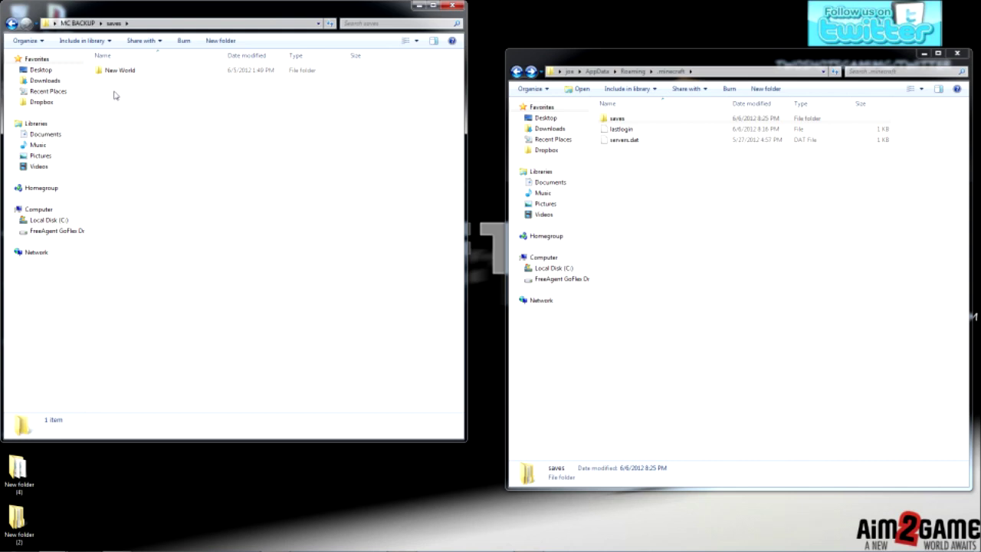
pyautogui.click(13, 24)
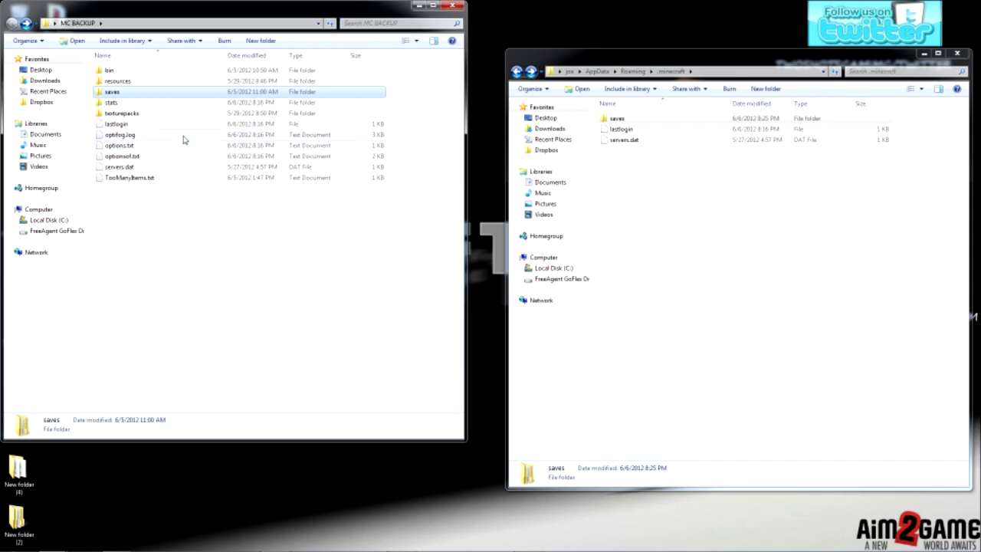
# Close the MC BACKUP window and move the MC BACKUP folder and ModLoader.zip nearer to the other desktop icons.
pyautogui.click(453, 6)
pyautogui.moveTo(413, 162); pyautogui.dragTo(149, 36)
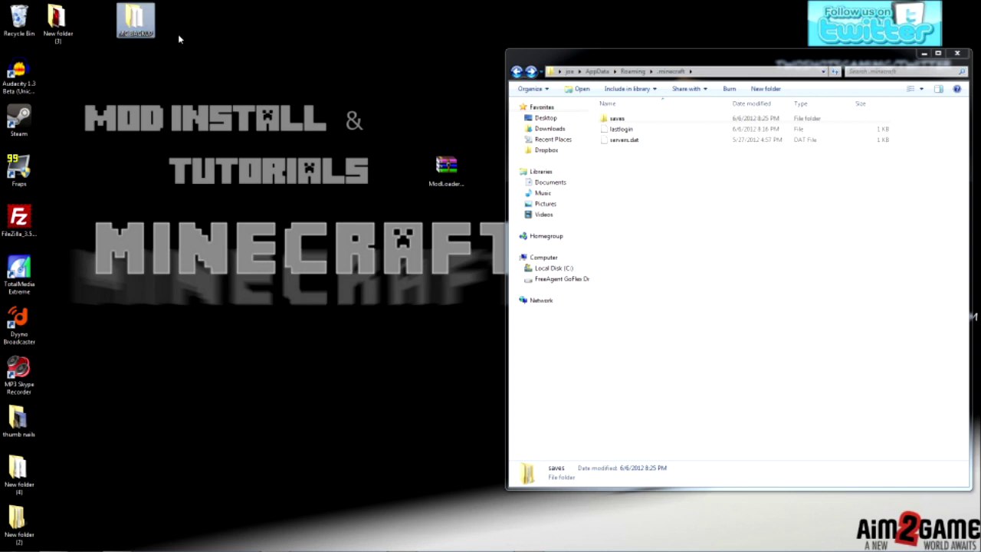
pyautogui.doubleClick(622, 120)
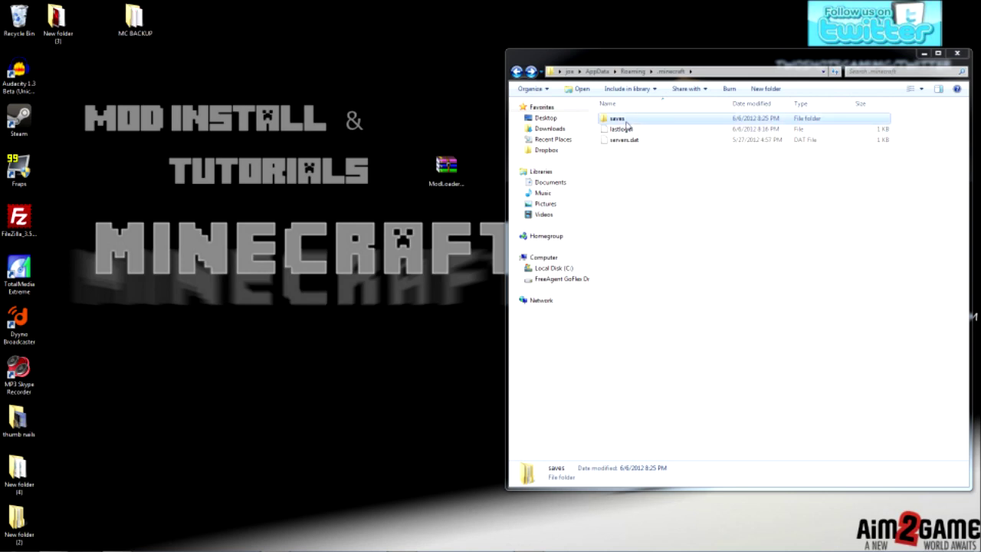
pyautogui.click(516, 71)
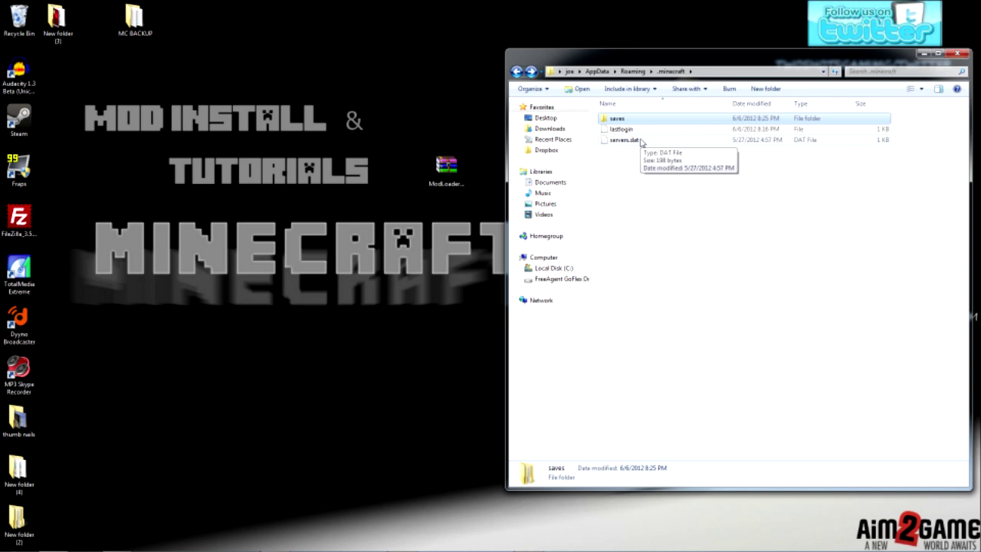
pyautogui.moveTo(291, 549)
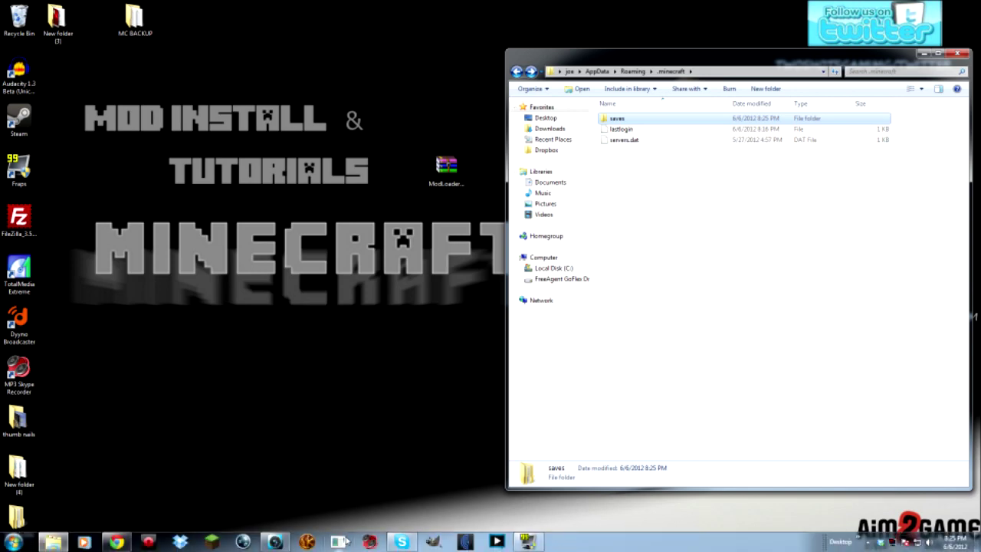
pyautogui.moveTo(444, 168); pyautogui.dragTo(134, 170)
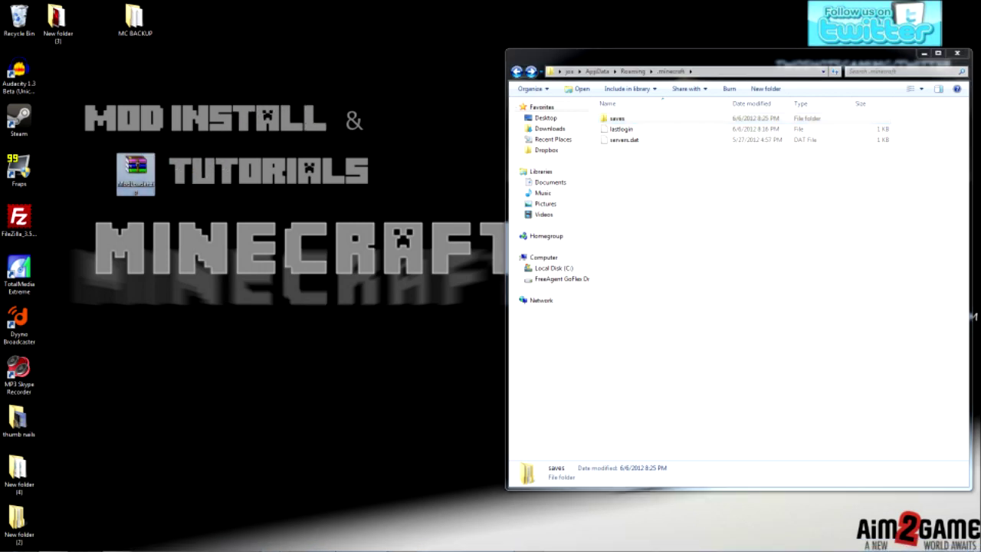
# Launch Minecraft and log in with the remembered account to download fresh game files, then close the game at its main menu.
pyautogui.moveTo(227, 541)
pyautogui.click(212, 541)
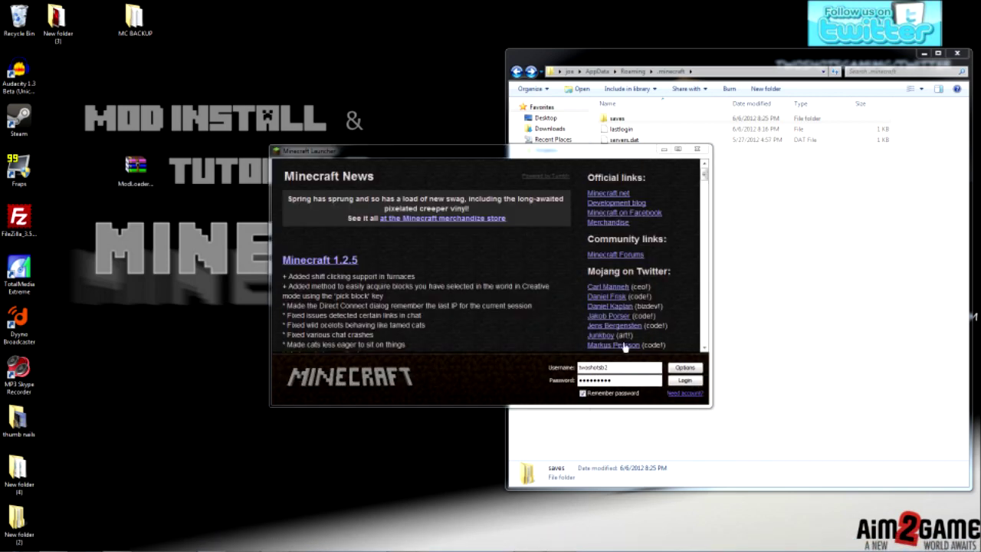
pyautogui.click(684, 382)
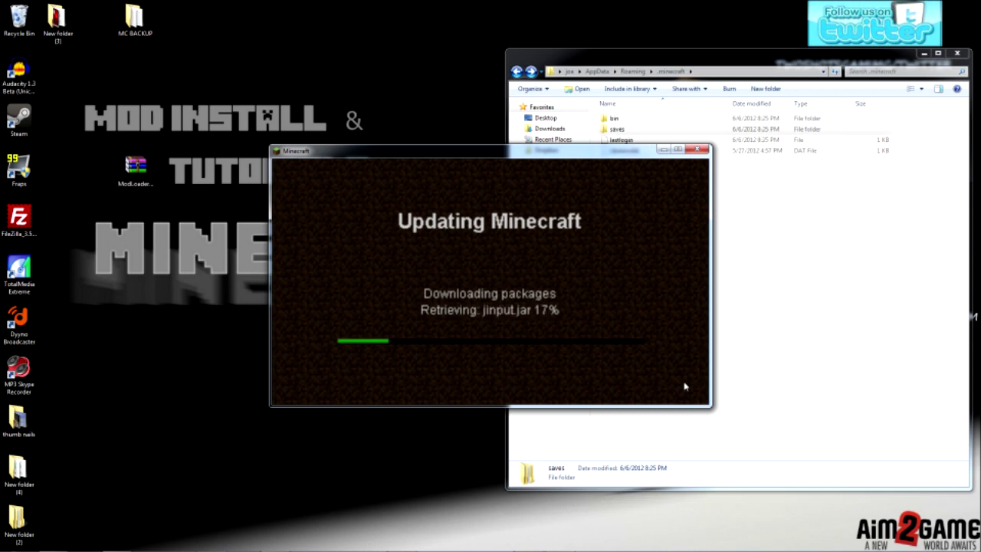
pyautogui.moveTo(436, 151); pyautogui.dragTo(287, 137)
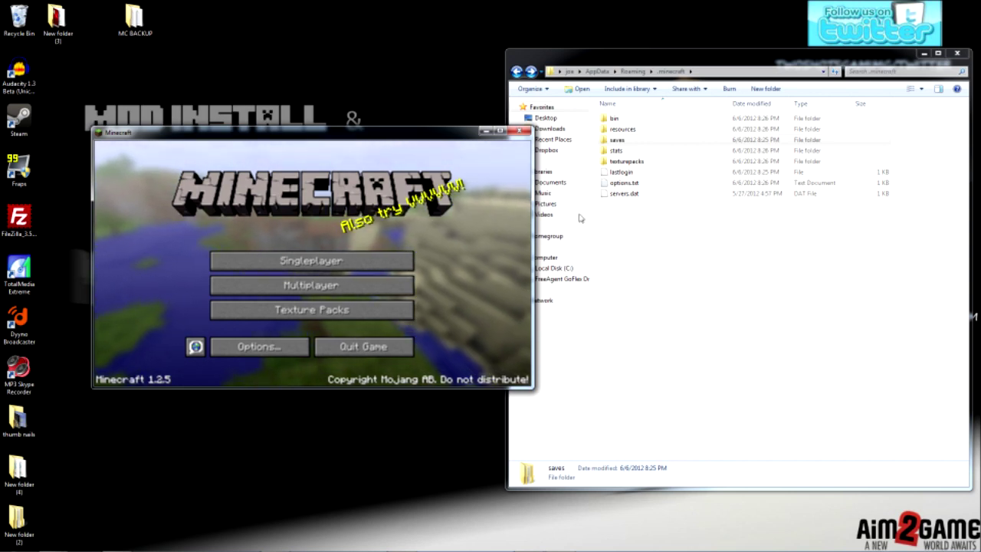
pyautogui.click(519, 133)
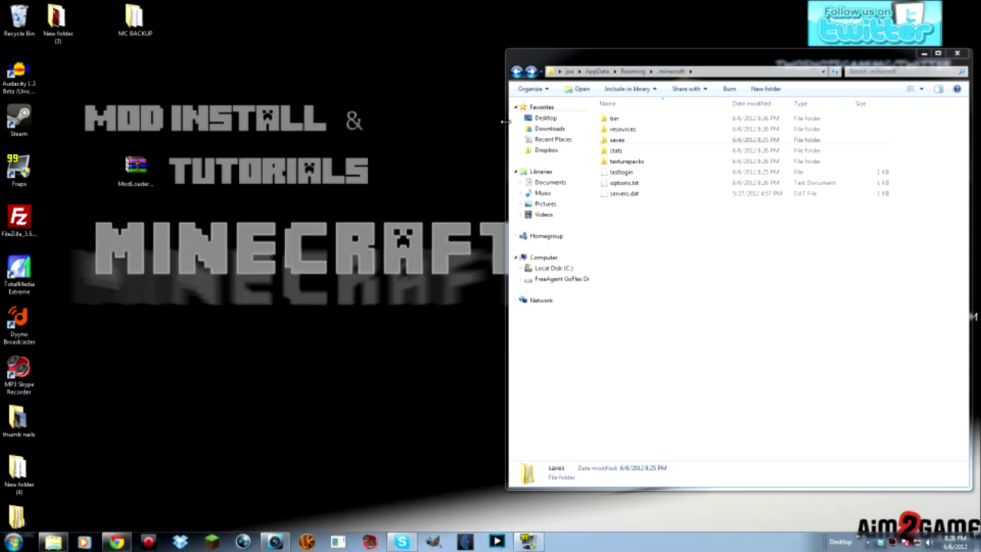
# Switch to Chrome, examine the Risugami's Mods forum post down to the ModLoader 1.2.5 download links, and view the open YouTube page.
pyautogui.moveTo(629, 59); pyautogui.dragTo(576, 81)
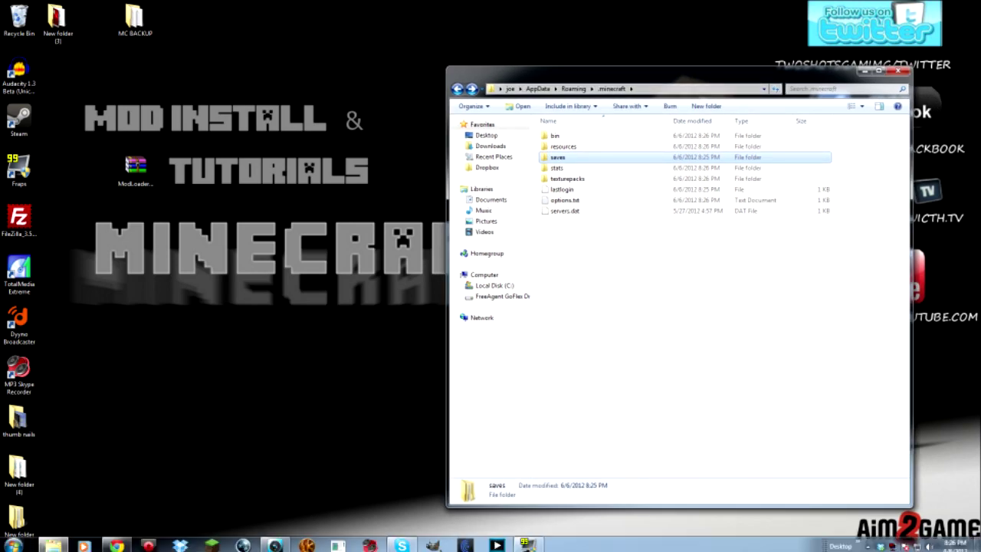
pyautogui.moveTo(273, 543)
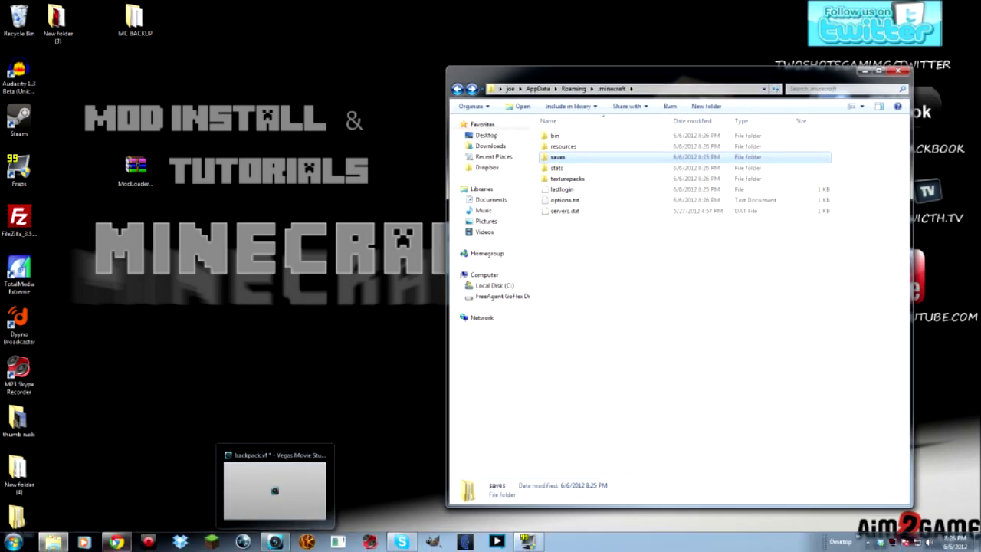
pyautogui.click(115, 541)
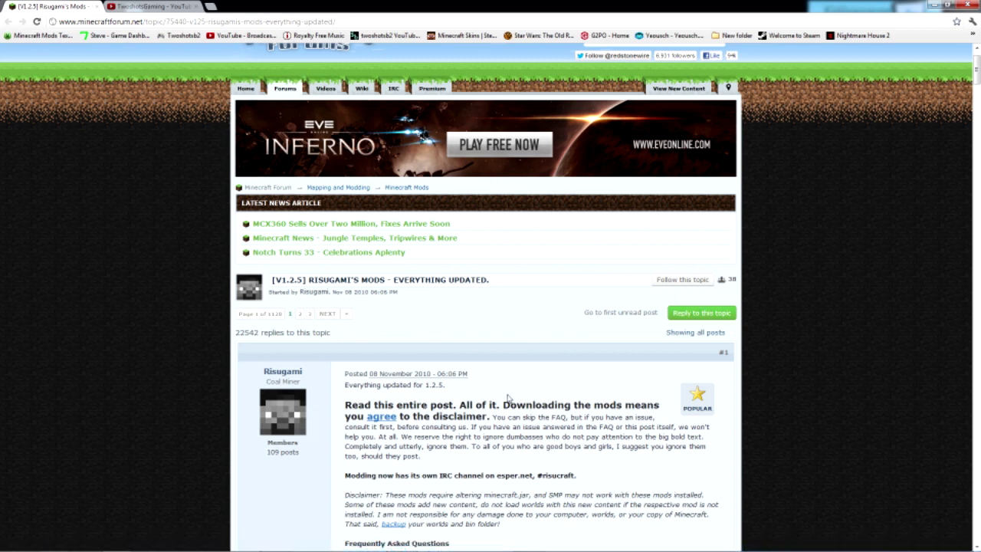
pyautogui.scroll(-2, 507, 398)
pyautogui.scroll(-1, 505, 399)
pyautogui.scroll(-2, 569, 396)
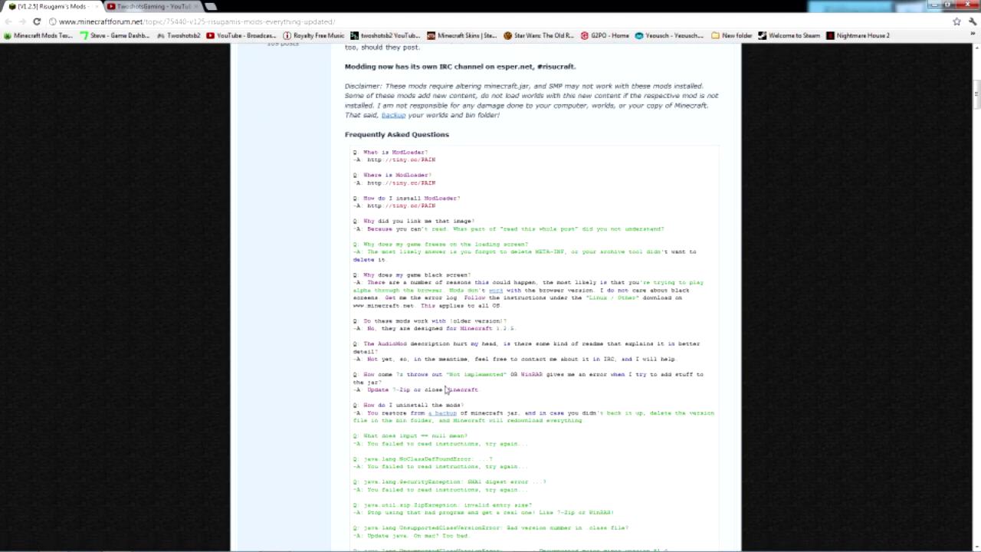
pyautogui.scroll(-2, 439, 385)
pyautogui.scroll(-5, 462, 404)
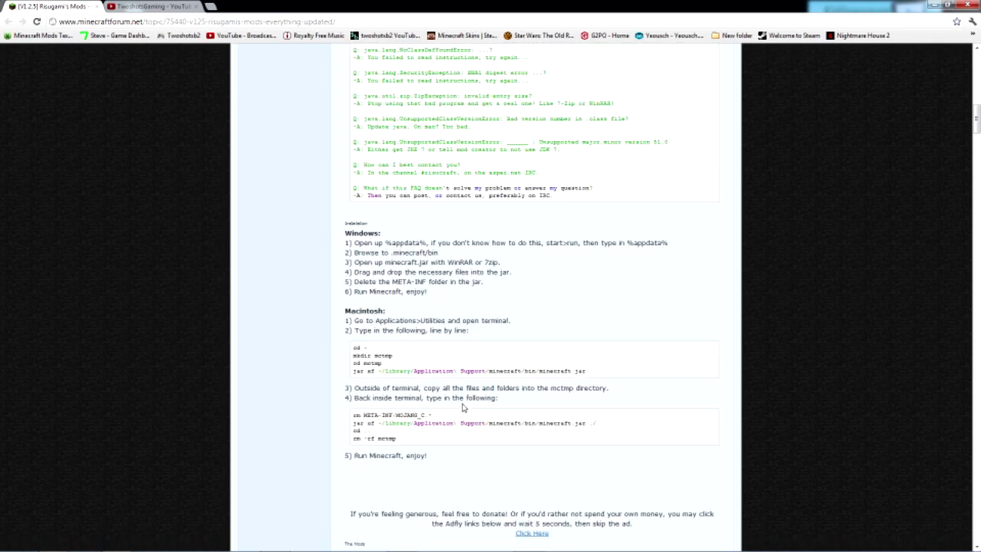
pyautogui.scroll(-3, 462, 407)
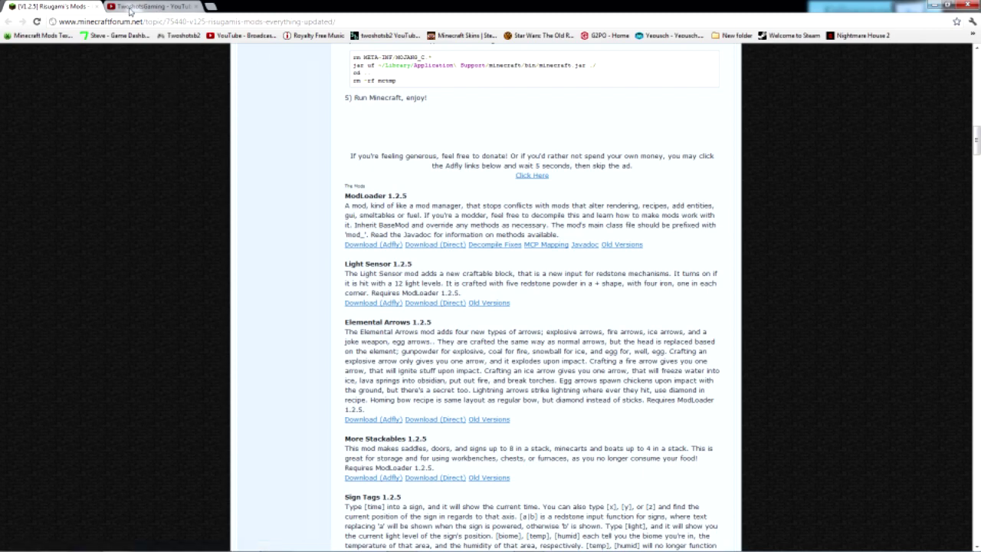
pyautogui.click(150, 7)
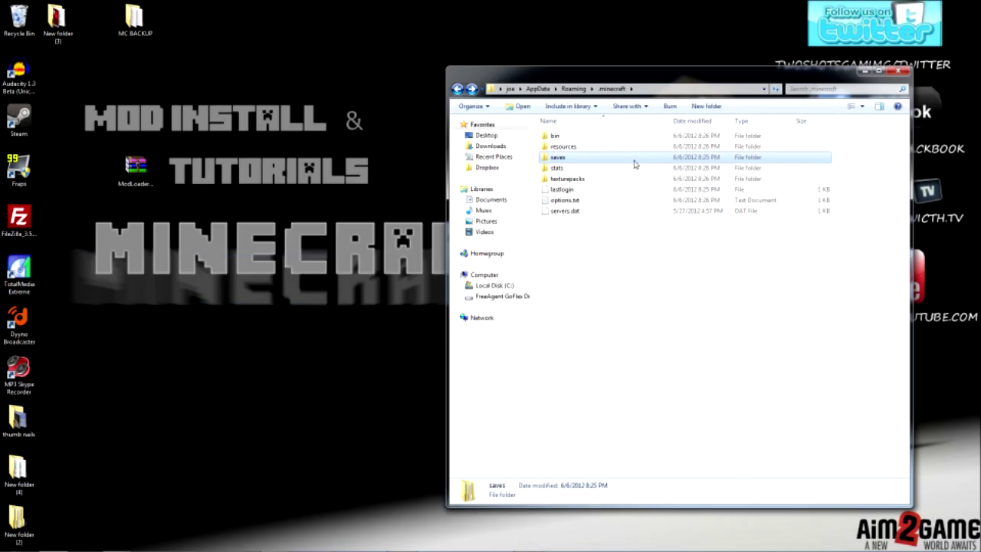
# Open minecraft.jar from the .minecraft bin folder as a 7-Zip archive and move its window clear of the ModLoader.zip file.
pyautogui.moveTo(608, 72); pyautogui.dragTo(464, 36)
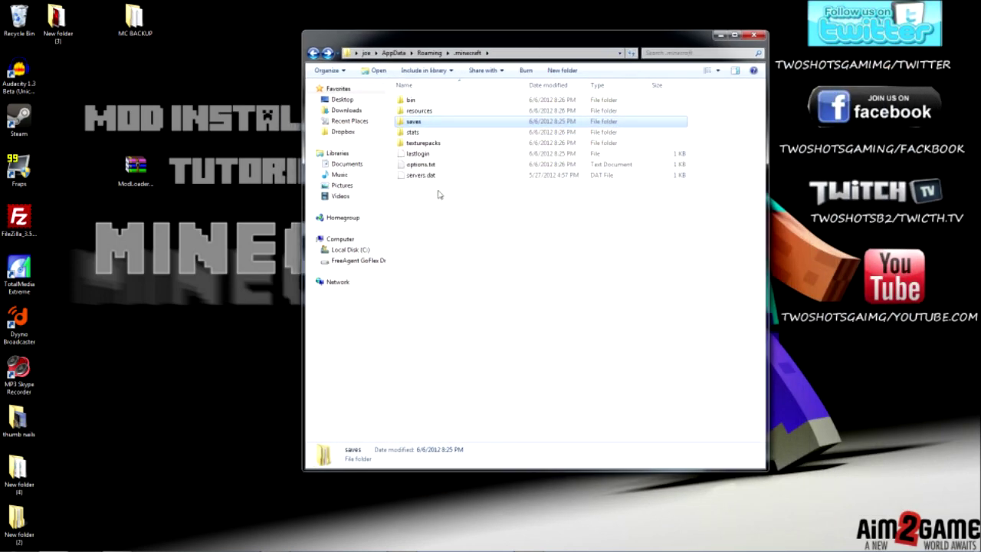
pyautogui.click(410, 101)
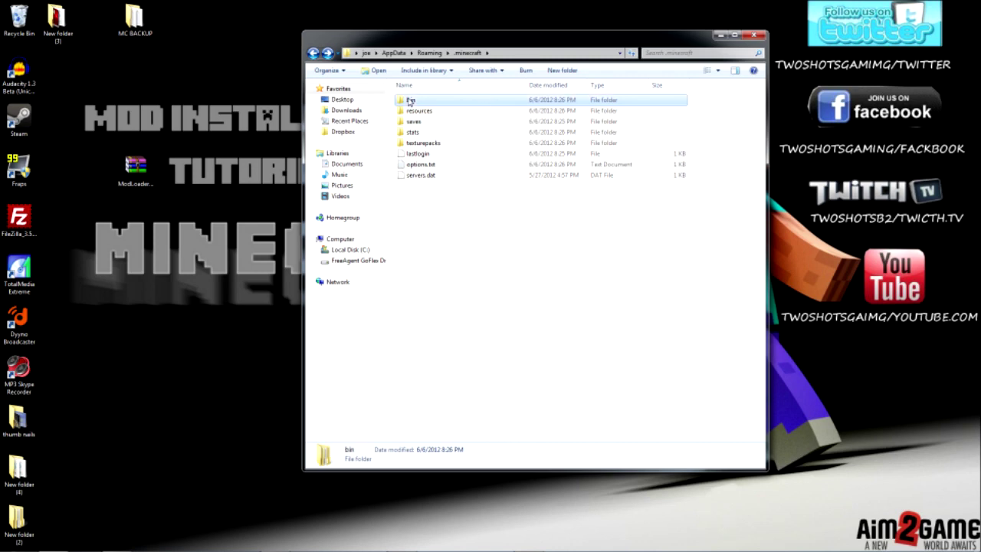
pyautogui.doubleClick(411, 101)
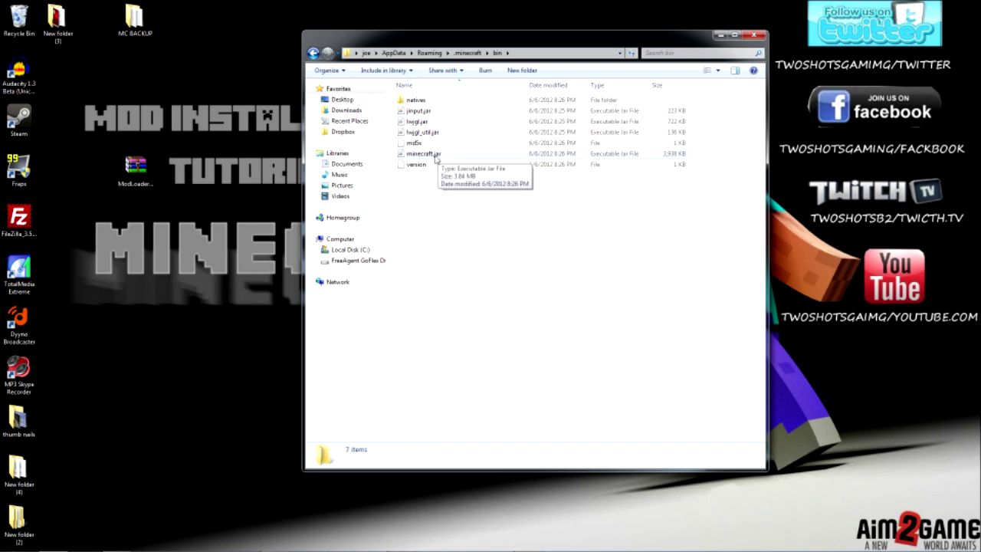
pyautogui.rightClick(431, 156)
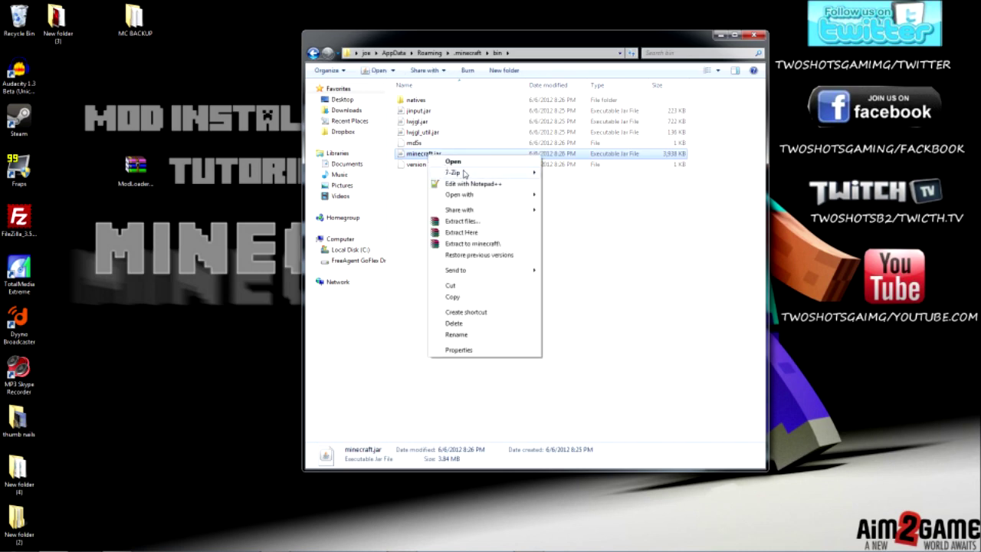
pyautogui.moveTo(471, 175)
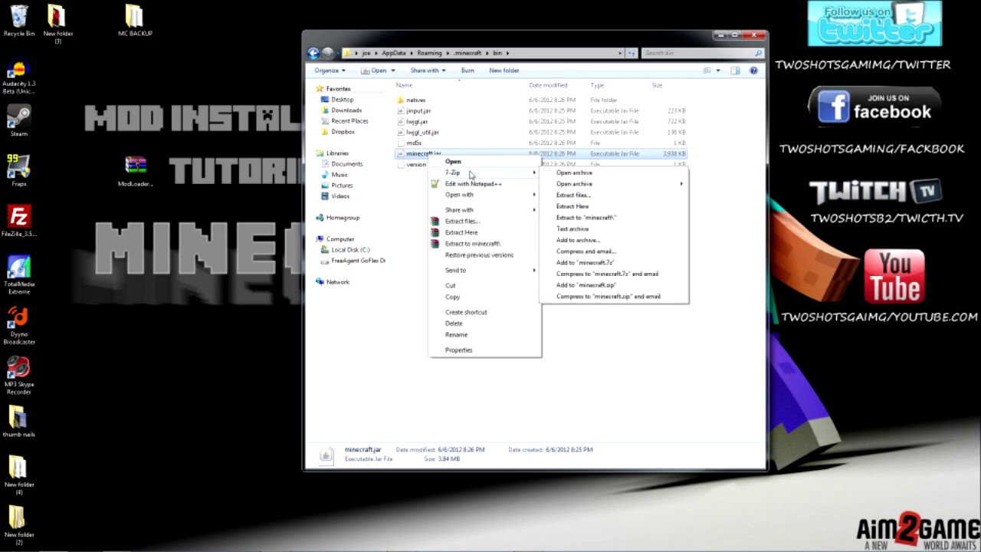
pyautogui.click(575, 173)
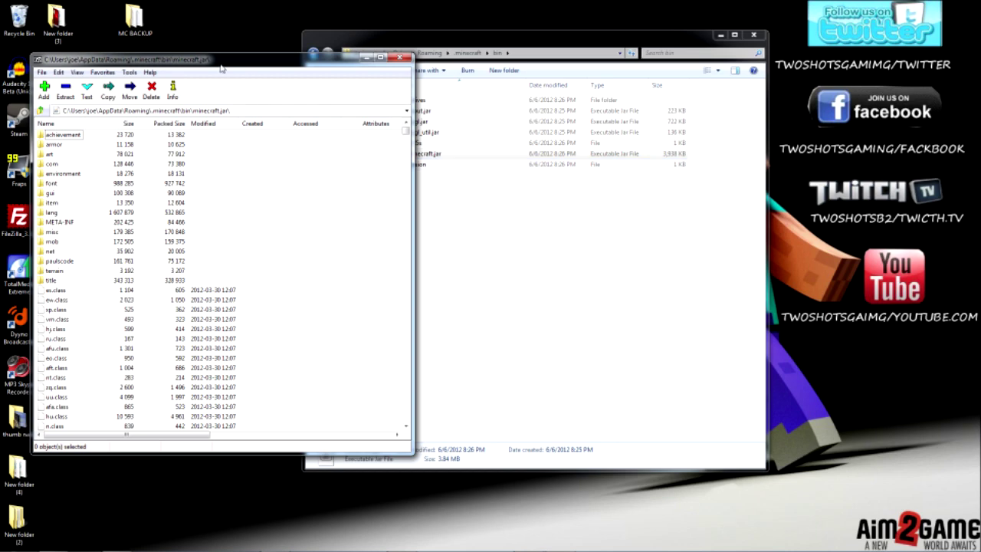
pyautogui.moveTo(220, 61); pyautogui.dragTo(655, 83)
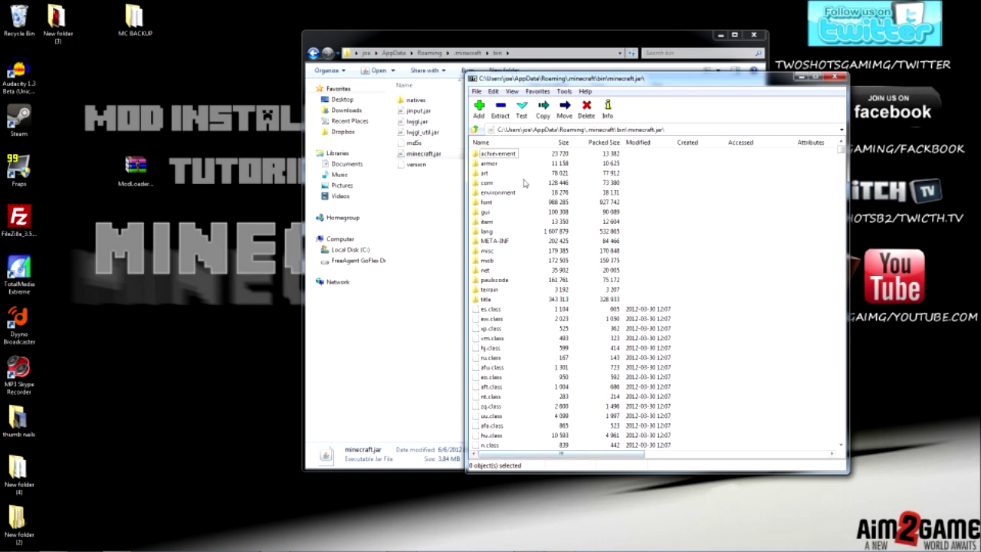
# Delete the META-INF folder from the minecraft.jar archive.
pyautogui.click(489, 244)
pyautogui.rightClick(490, 244)
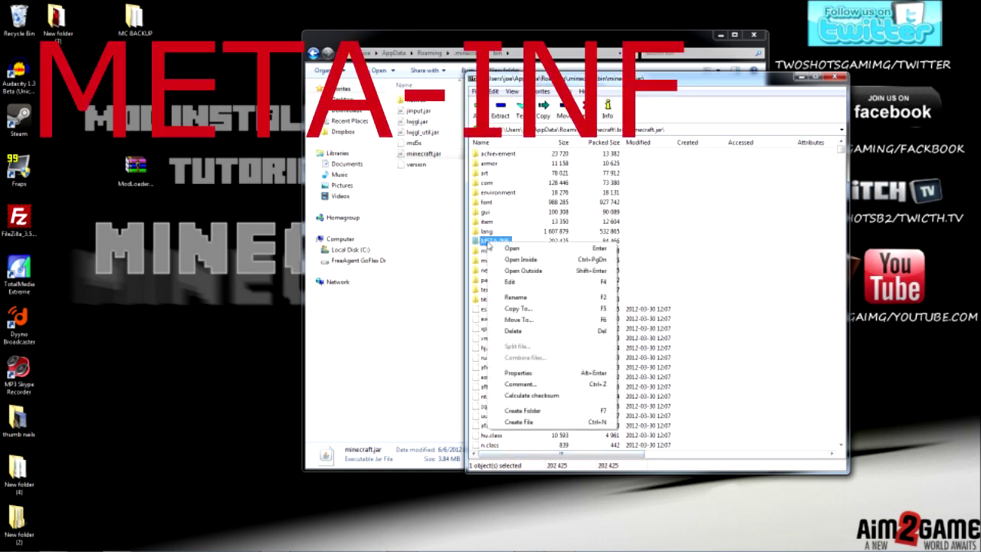
pyautogui.click(549, 331)
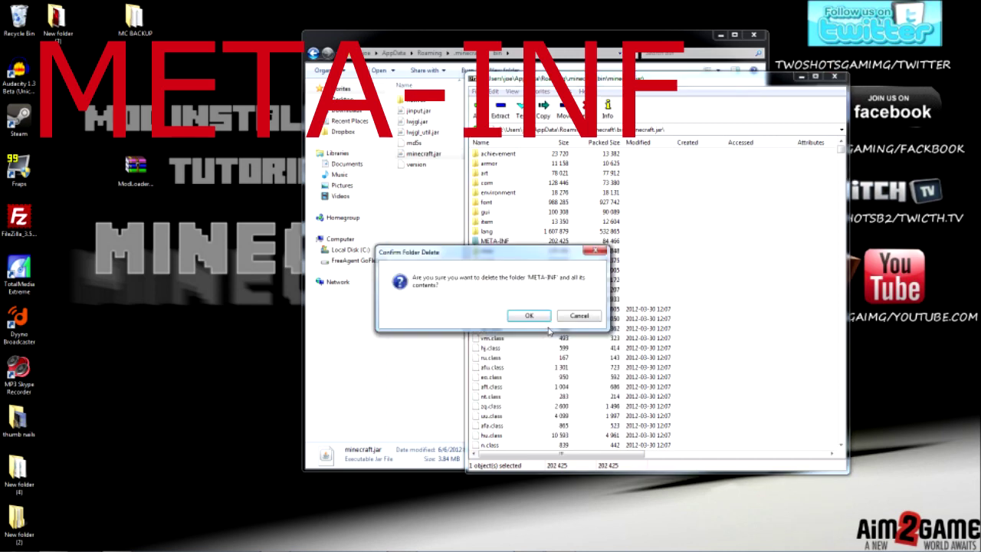
pyautogui.click(546, 319)
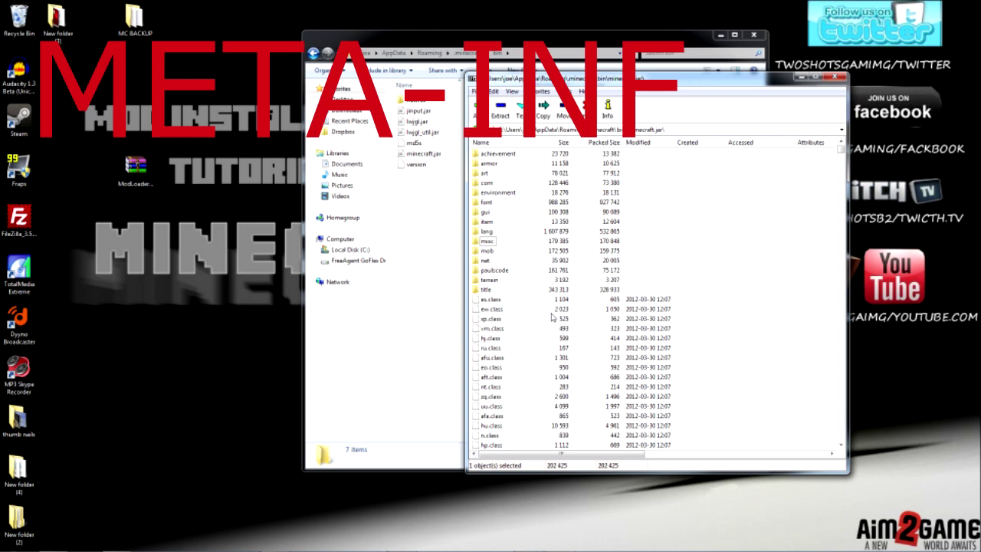
# Open ModLoader.zip in WinRAR, dismiss the licence reminder, and place its window beside the minecraft.jar archive.
pyautogui.rightClick(141, 170)
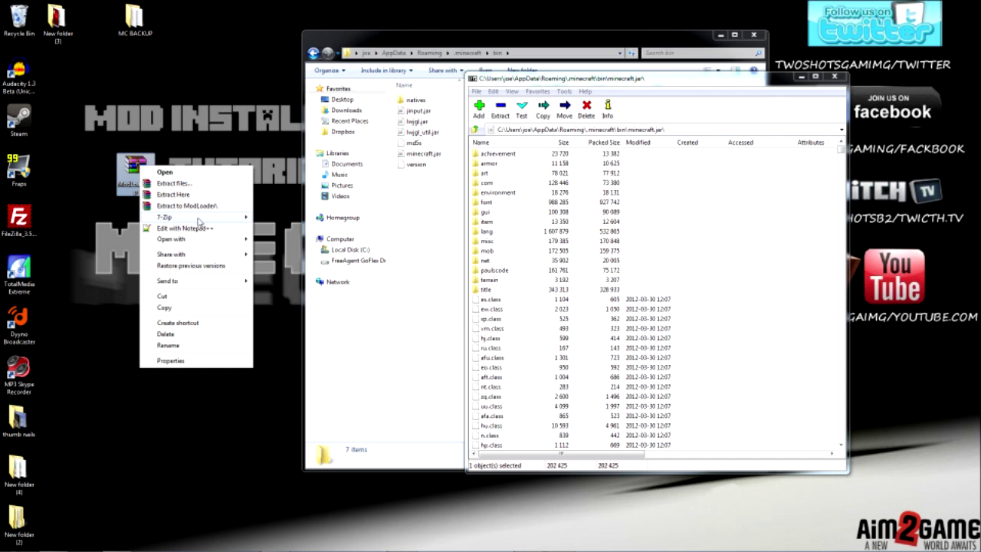
pyautogui.moveTo(198, 221)
pyautogui.click(168, 173)
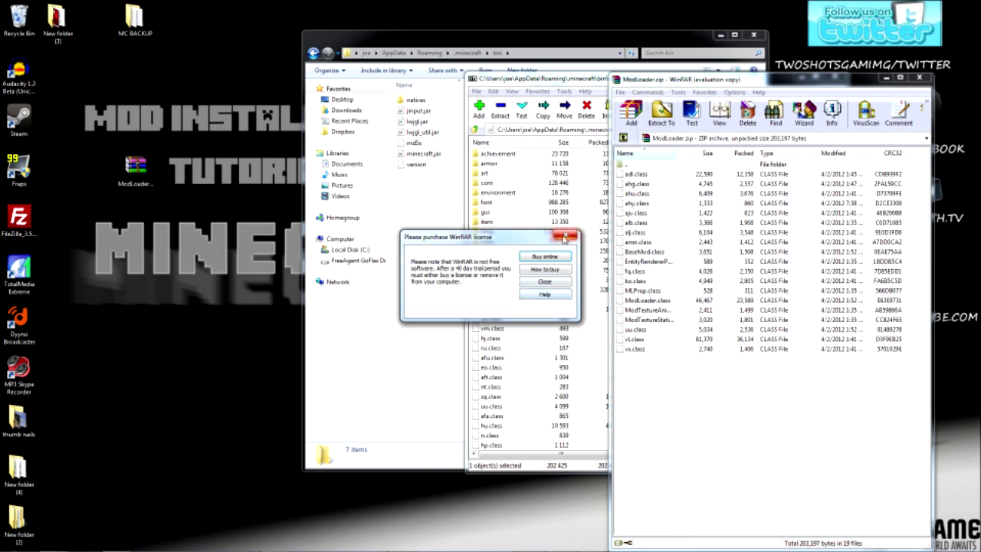
pyautogui.click(565, 240)
pyautogui.moveTo(727, 80); pyautogui.dragTo(724, 76)
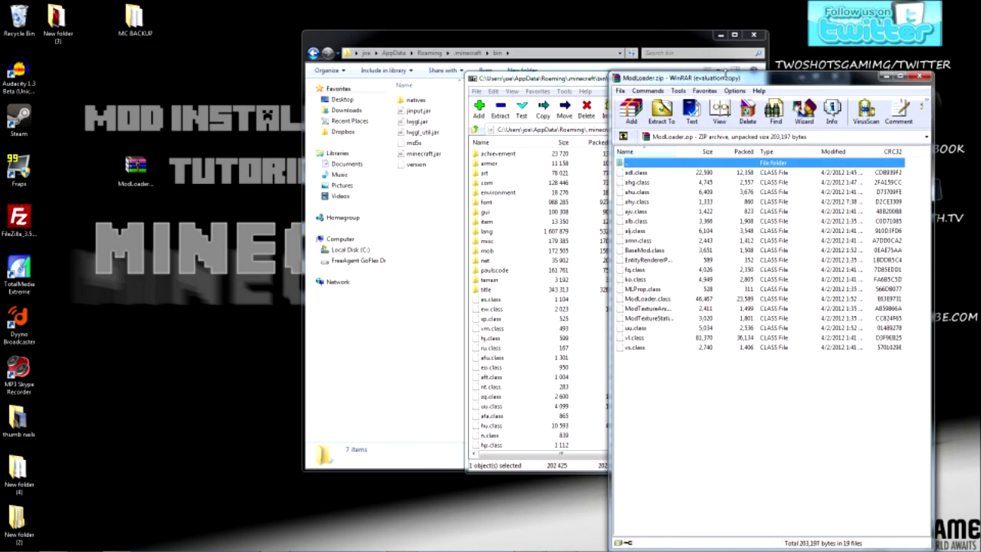
pyautogui.moveTo(649, 77); pyautogui.dragTo(165, 59)
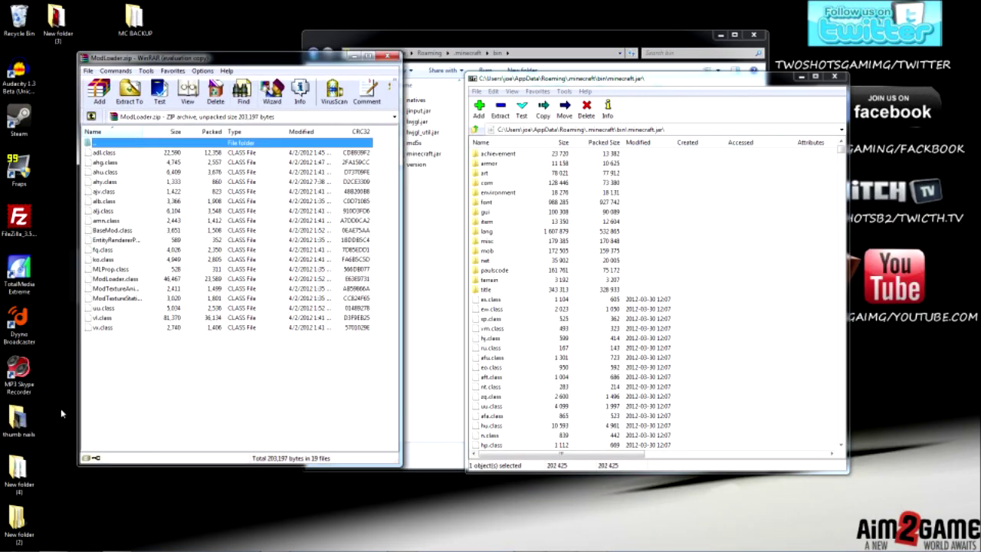
# Copy all the ModLoader.zip class files into the minecraft.jar archive and close both archive windows.
pyautogui.click(102, 344)
pyautogui.moveTo(354, 344); pyautogui.dragTo(149, 157)
pyautogui.moveTo(314, 230); pyautogui.dragTo(698, 378)
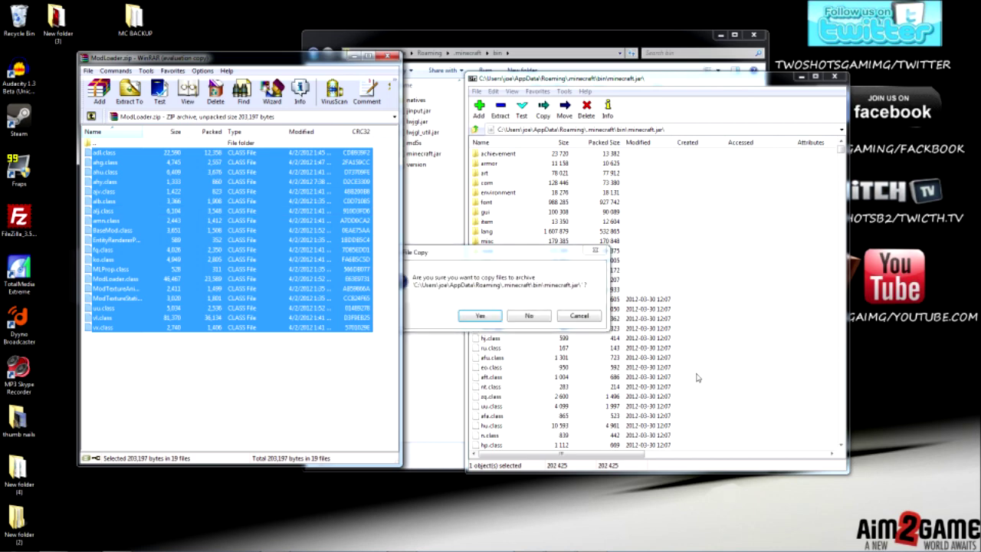
pyautogui.click(480, 315)
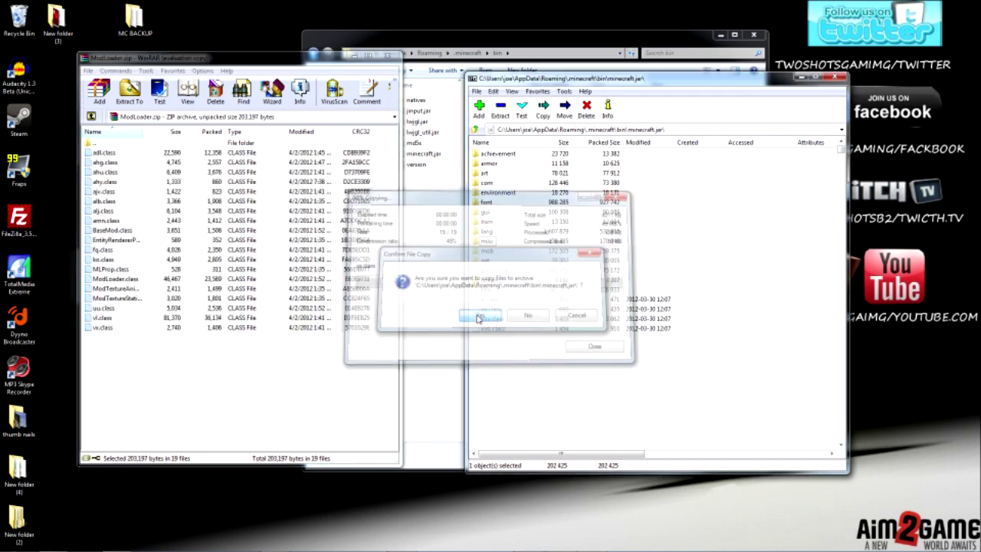
pyautogui.click(388, 56)
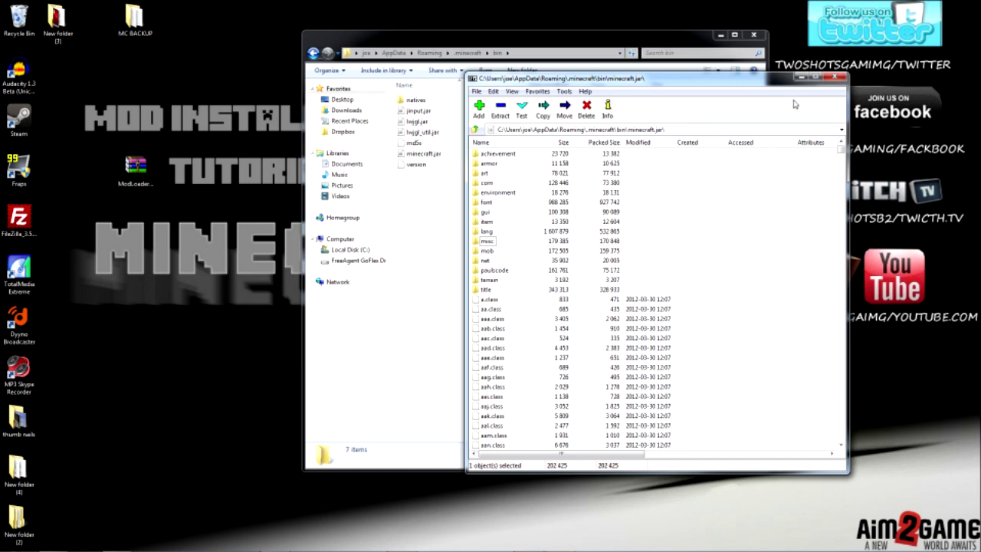
pyautogui.click(835, 77)
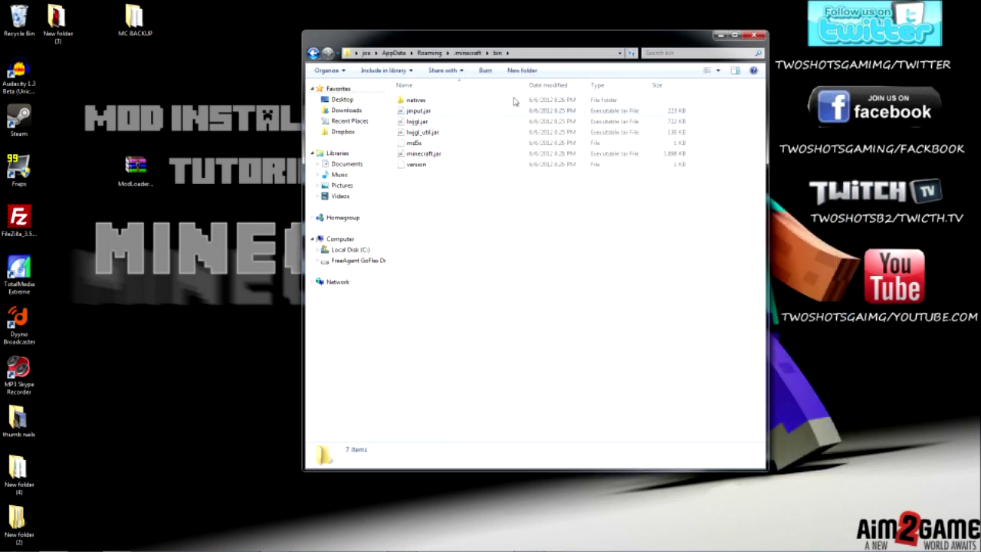
# Return to the .minecraft folder, launch Minecraft with the remembered login, and move the game window clear of the folder's file list.
pyautogui.click(313, 53)
pyautogui.click(313, 53)
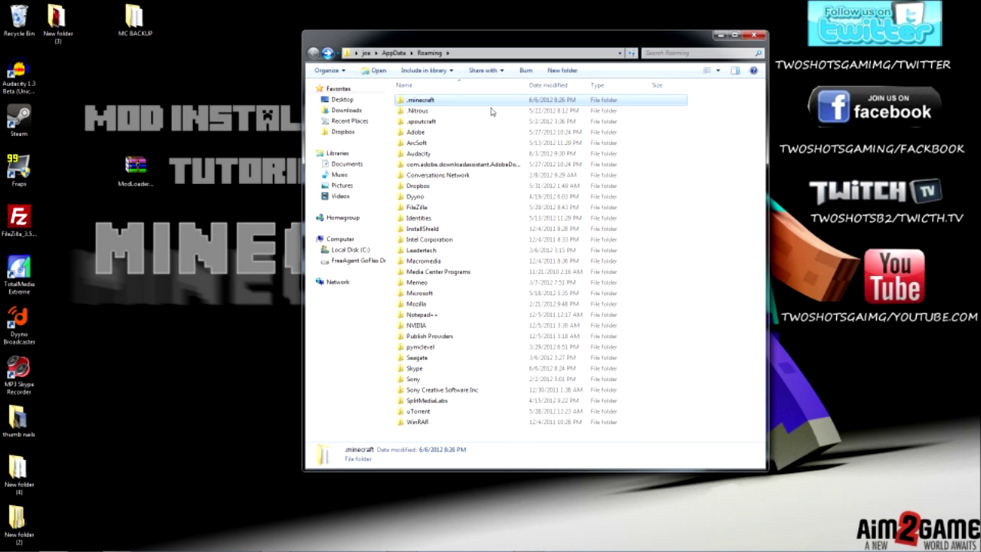
pyautogui.doubleClick(434, 103)
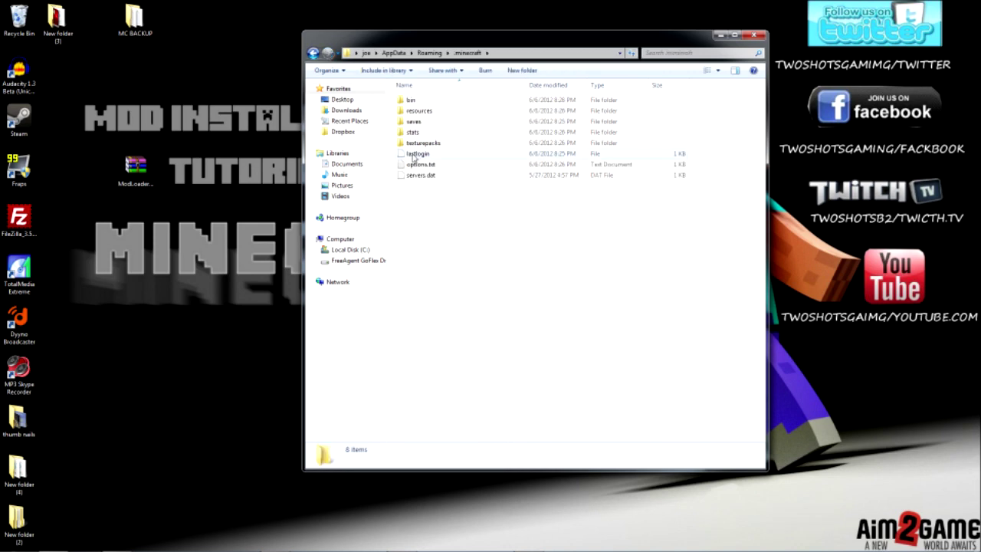
pyautogui.moveTo(214, 520)
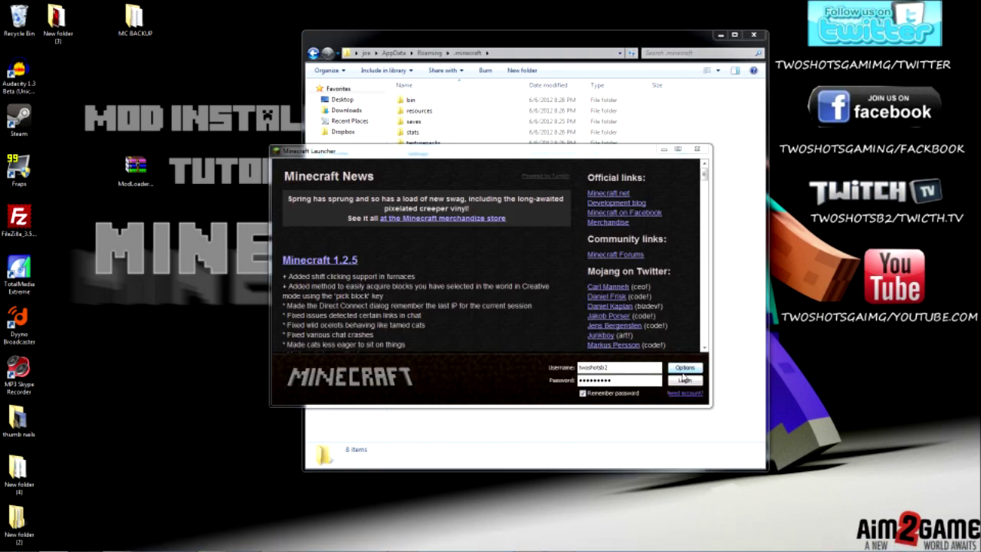
pyautogui.click(684, 380)
pyautogui.moveTo(482, 160); pyautogui.dragTo(264, 239)
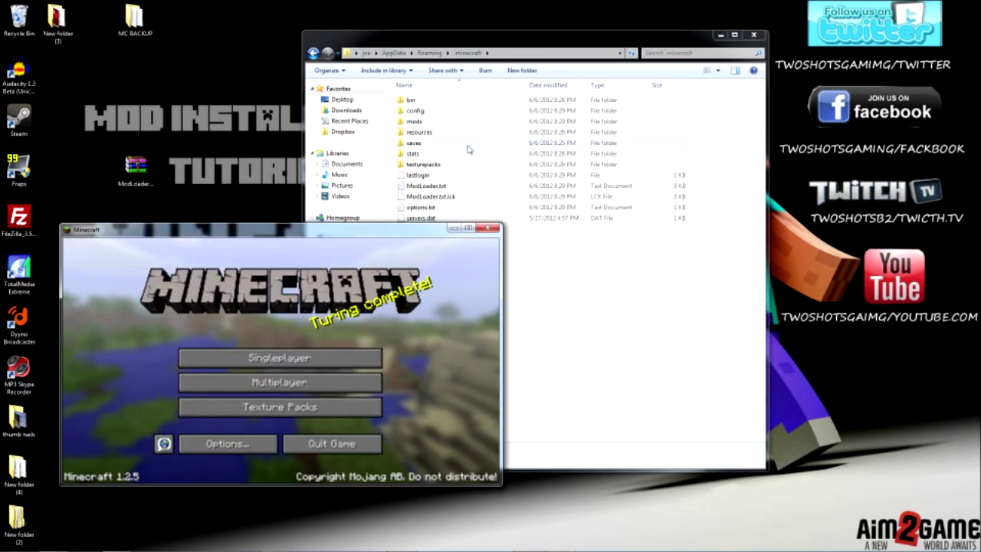